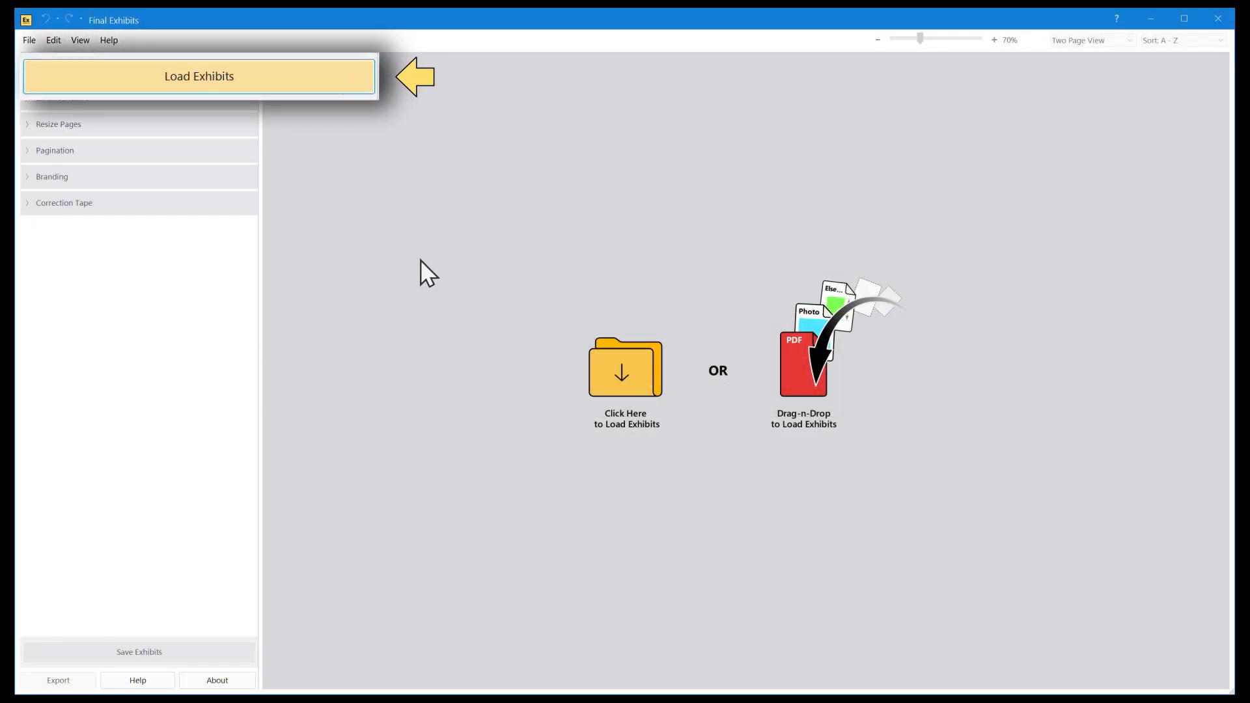
Step: Start loading exhibits and choose the deponent's 20260512 case folder under C:\Cases as the source location
click(240, 70)
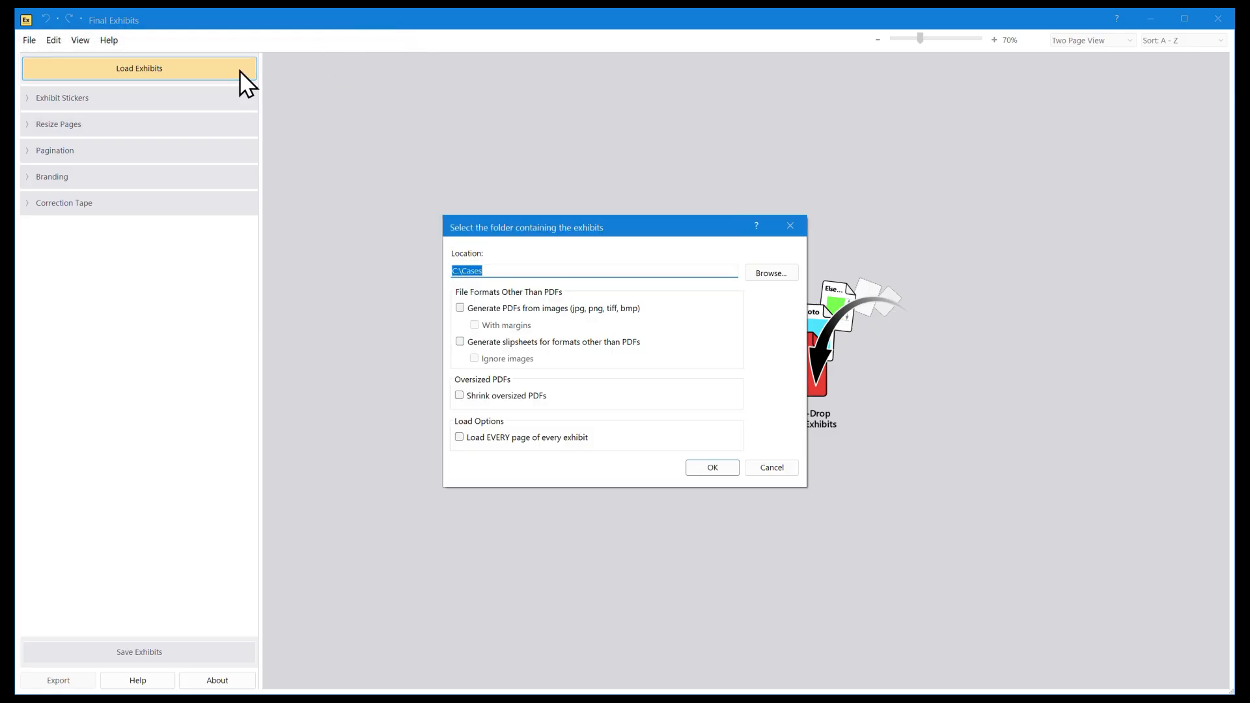
click(790, 272)
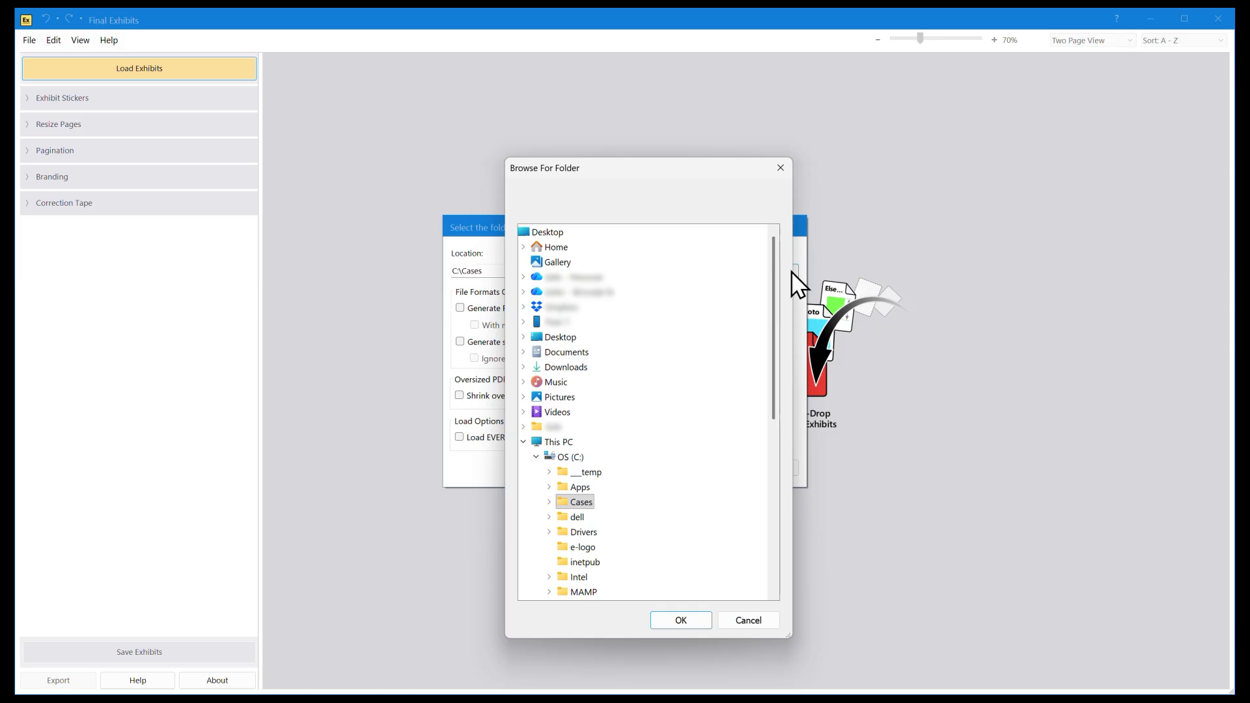
click(550, 500)
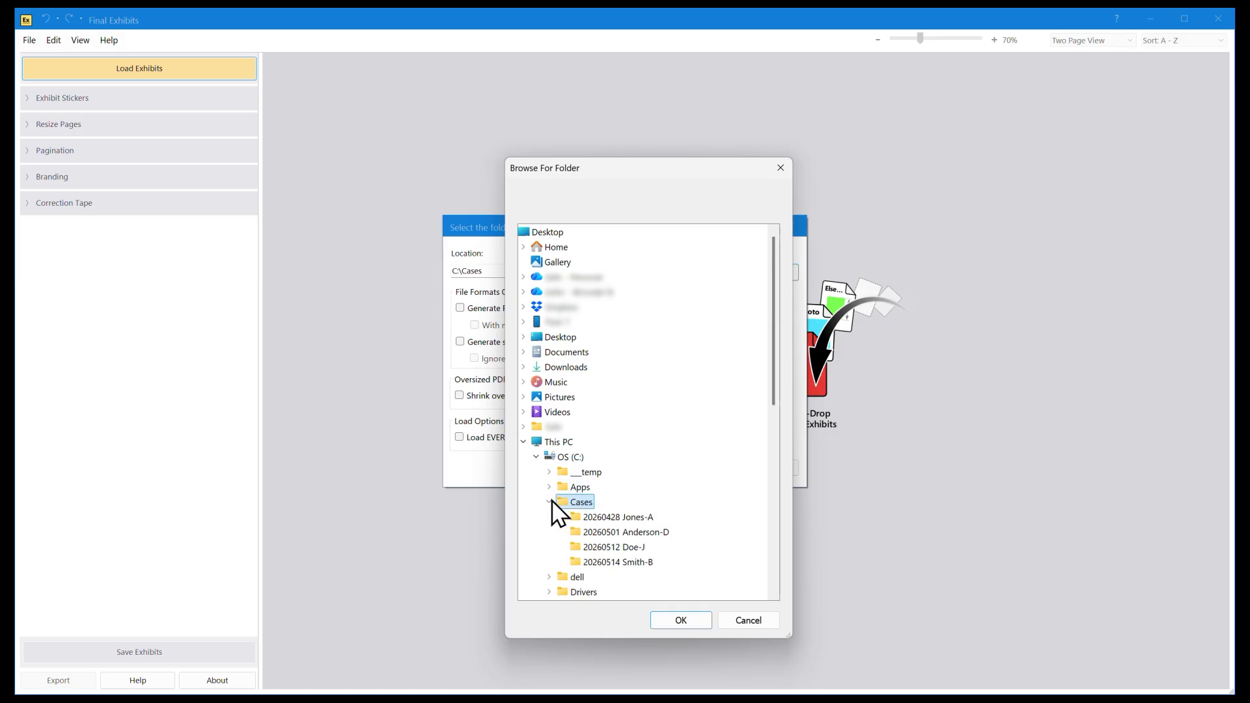
click(630, 549)
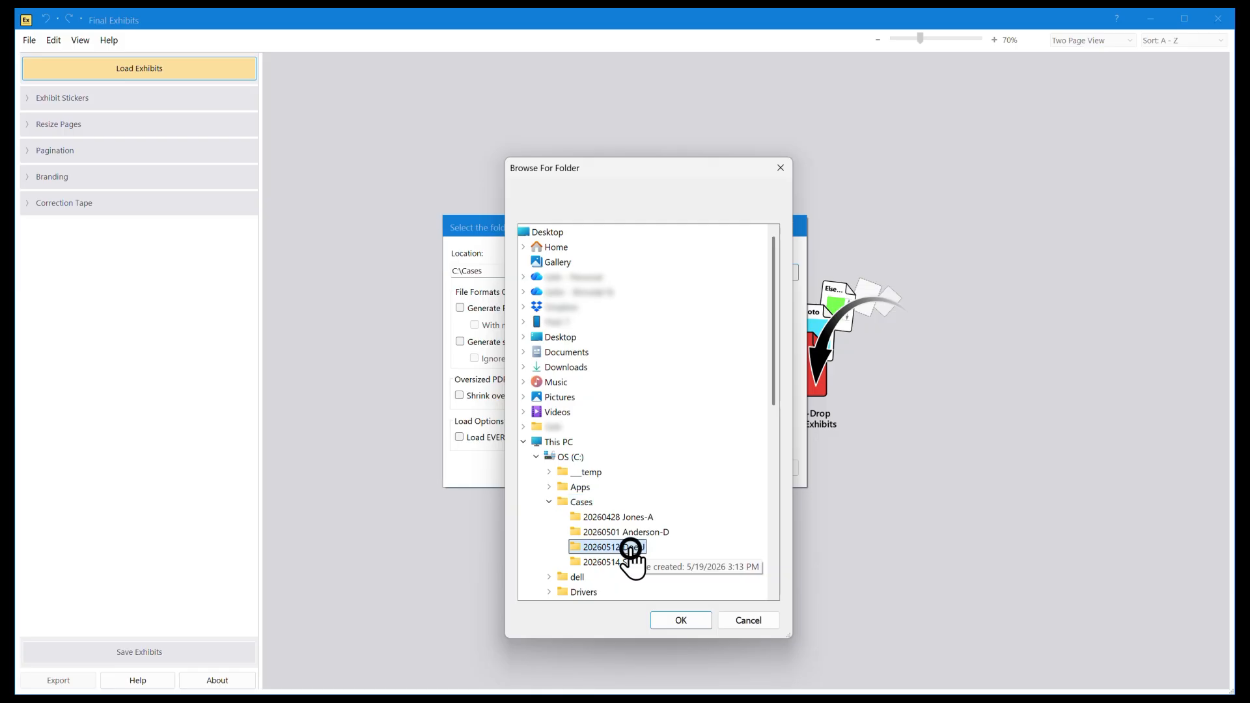
click(693, 617)
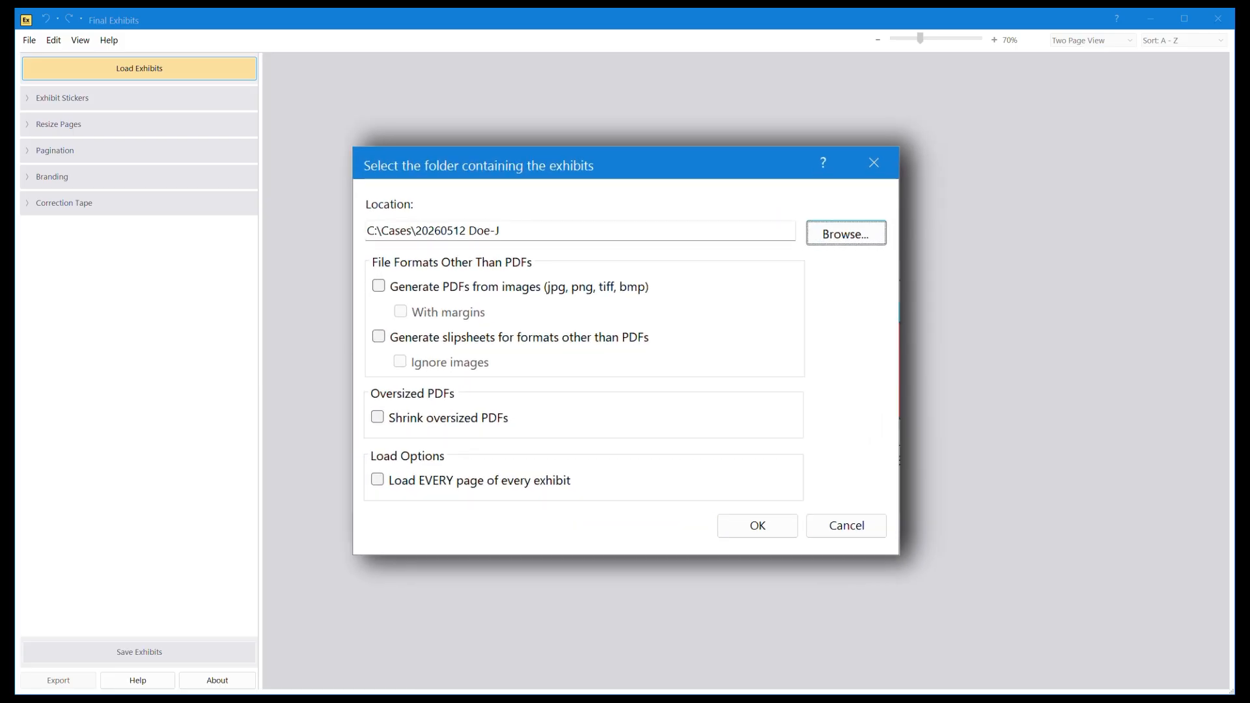
Step: Load the exhibits with PDFs generated from images, slipsheets for formats other than PDFs, and oversized PDFs shrunk
click(378, 286)
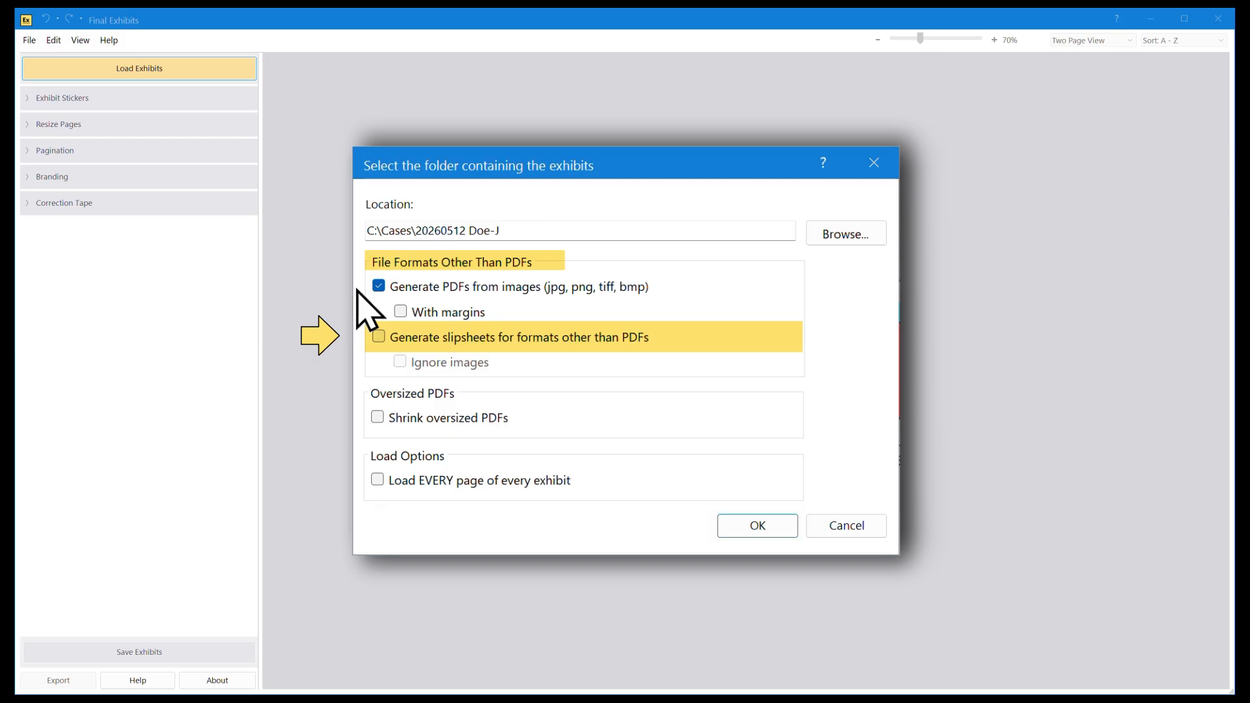
click(376, 337)
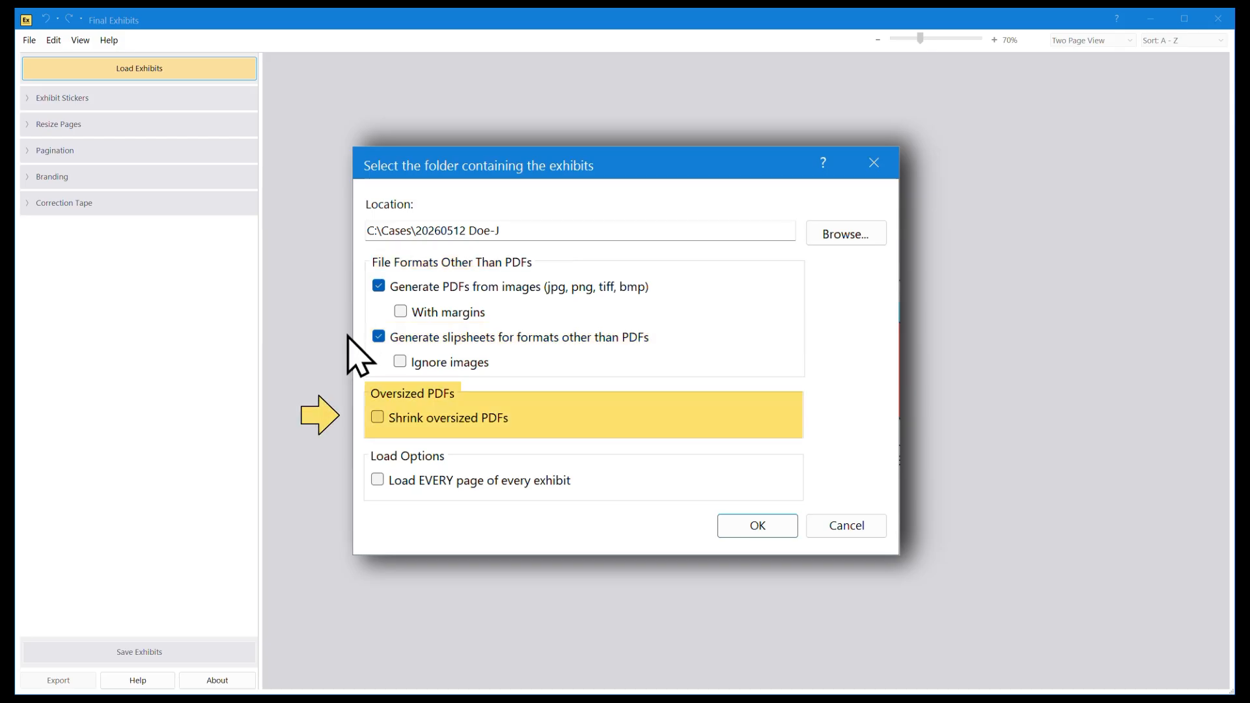
click(376, 417)
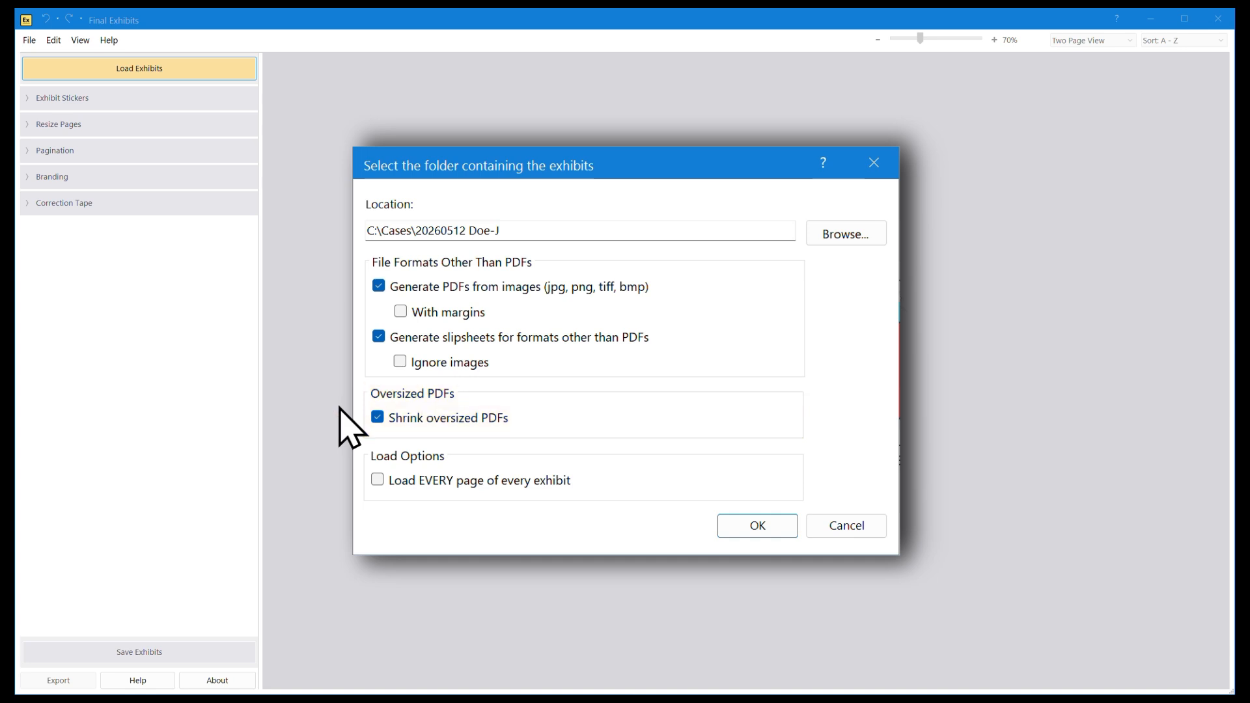
click(731, 531)
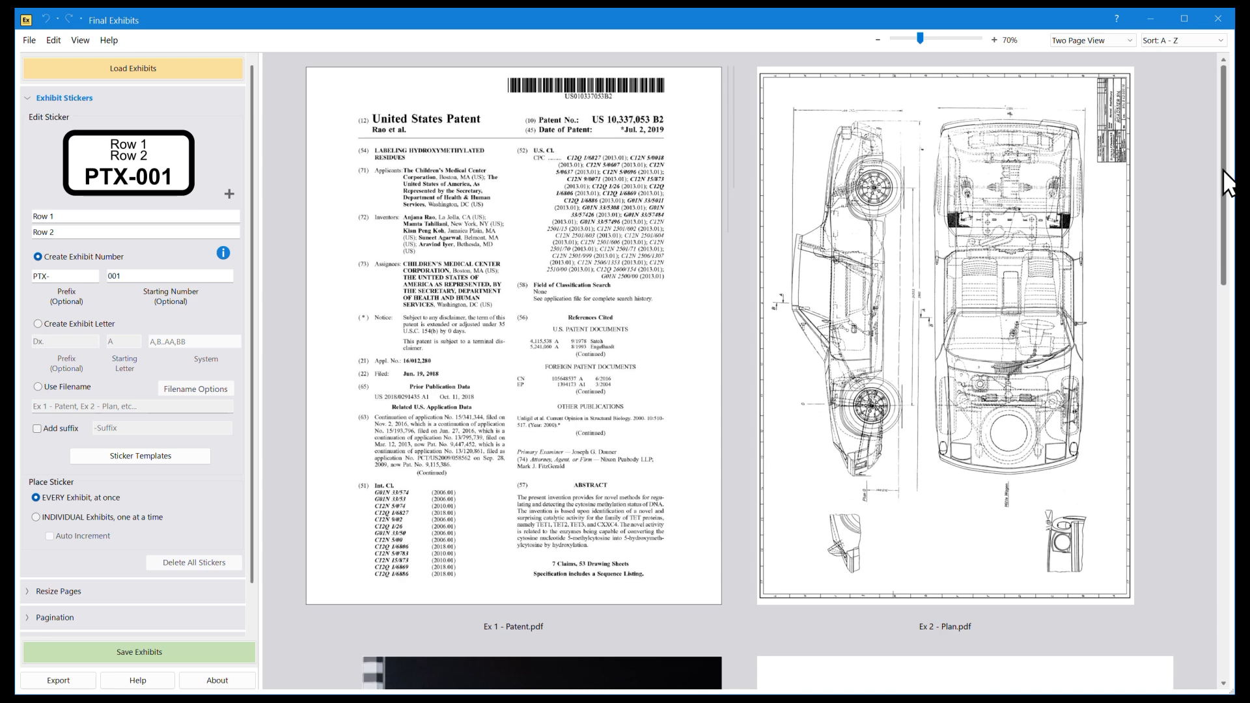
Step: Review the loaded exhibits, comparing them at 90% and 70% zoom and in Single Page View and Two Page View
scroll(1228, 183, down, 5)
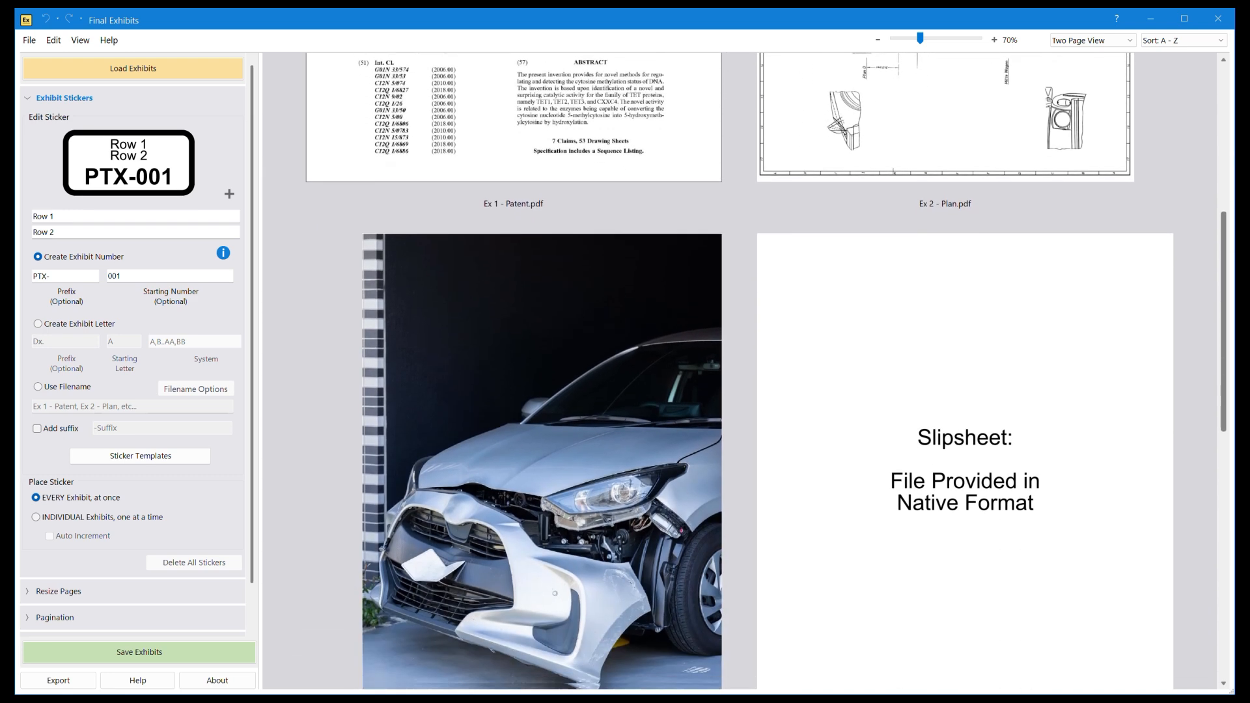
scroll(765, 371, down, 1)
scroll(765, 371, up, 6)
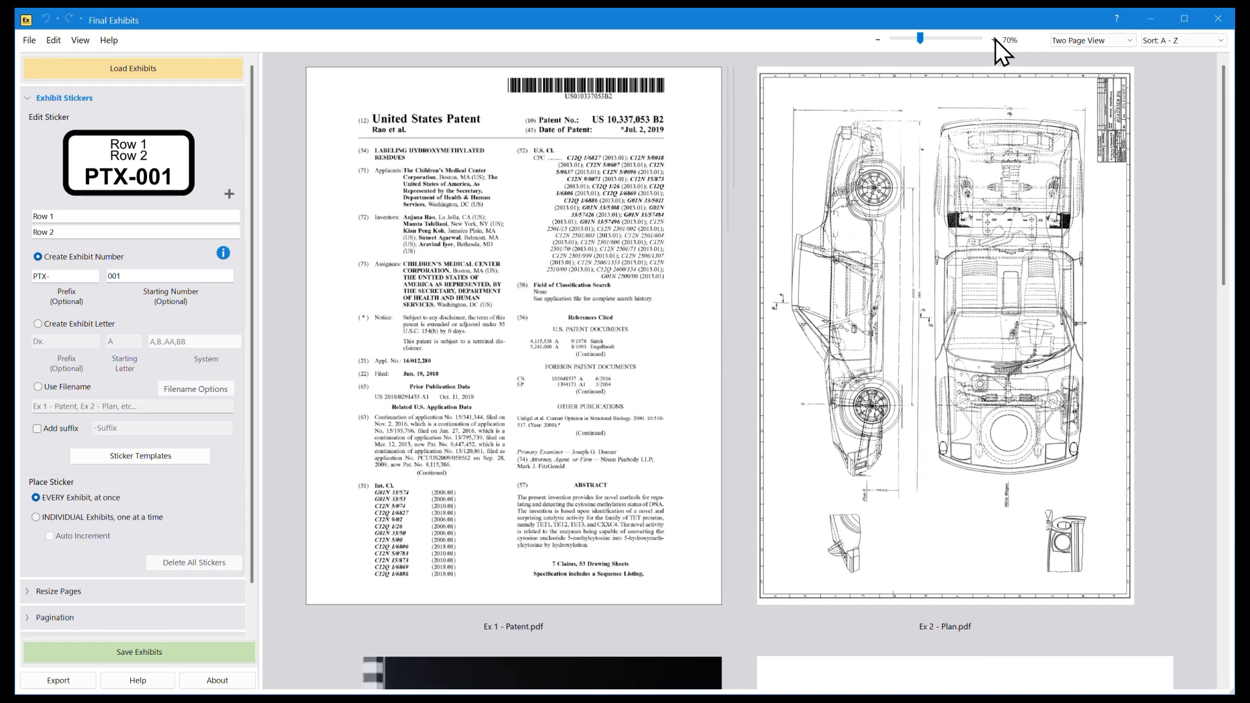
click(995, 39)
click(995, 39)
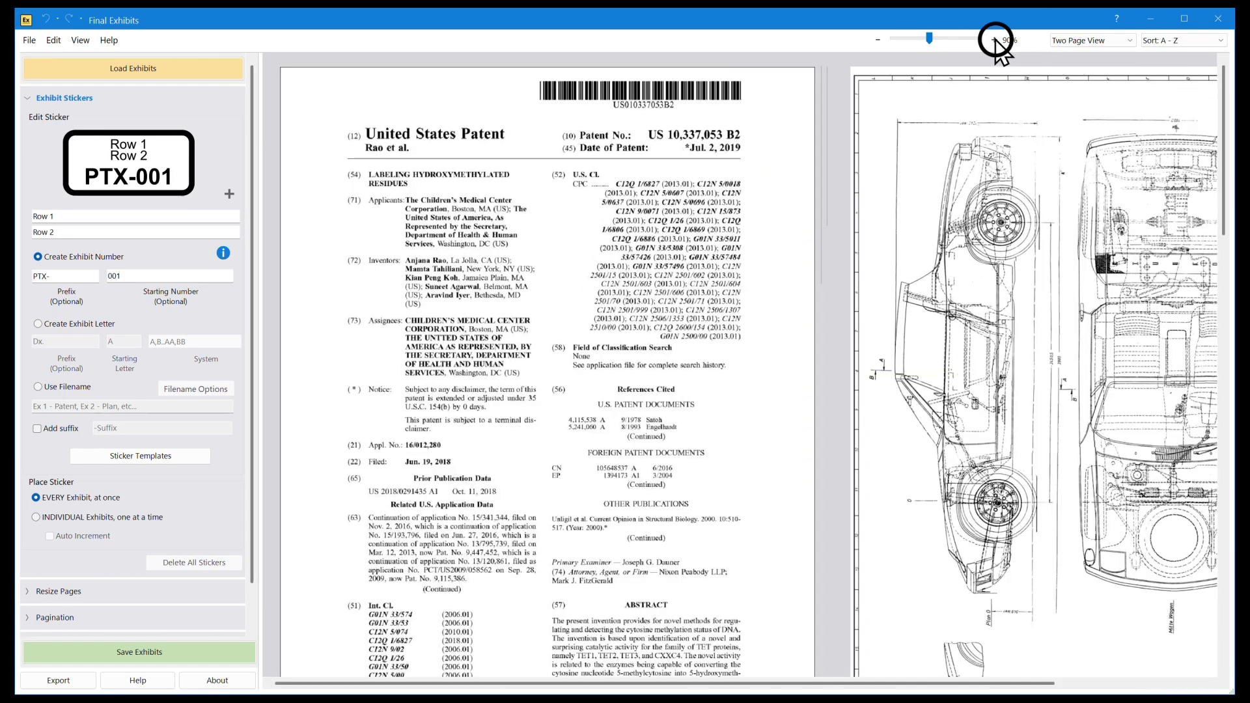
click(877, 42)
click(878, 42)
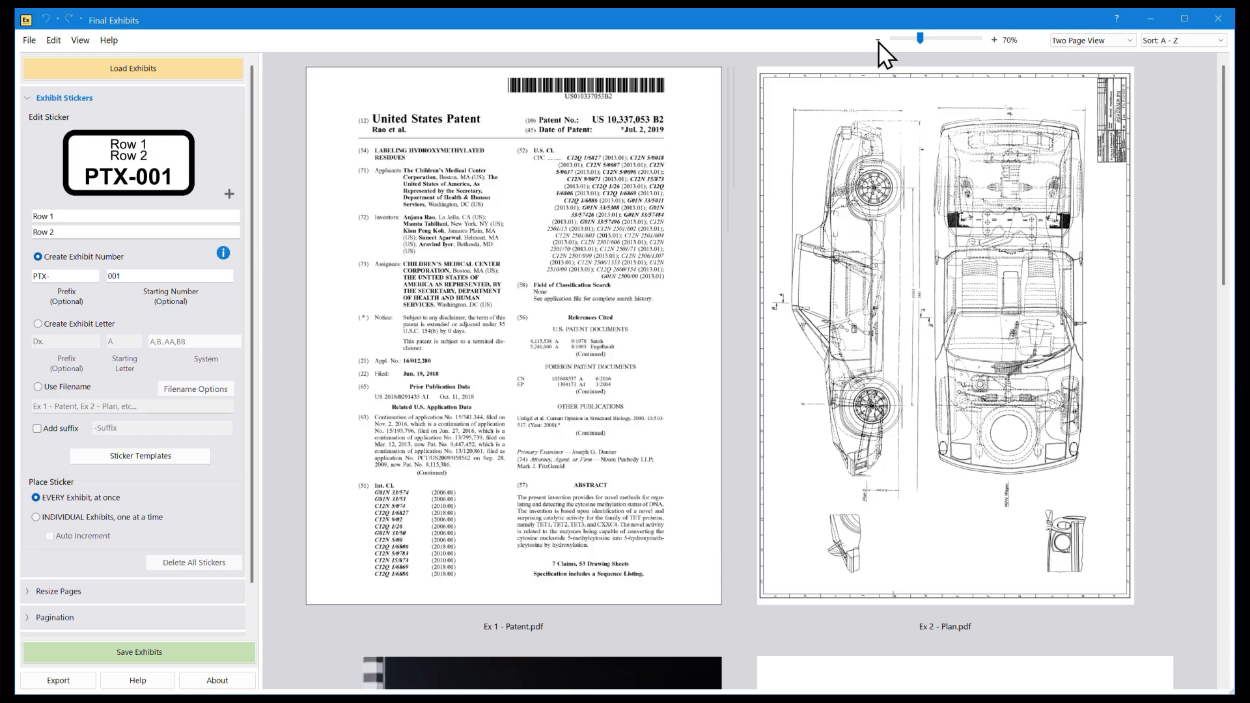
click(1113, 40)
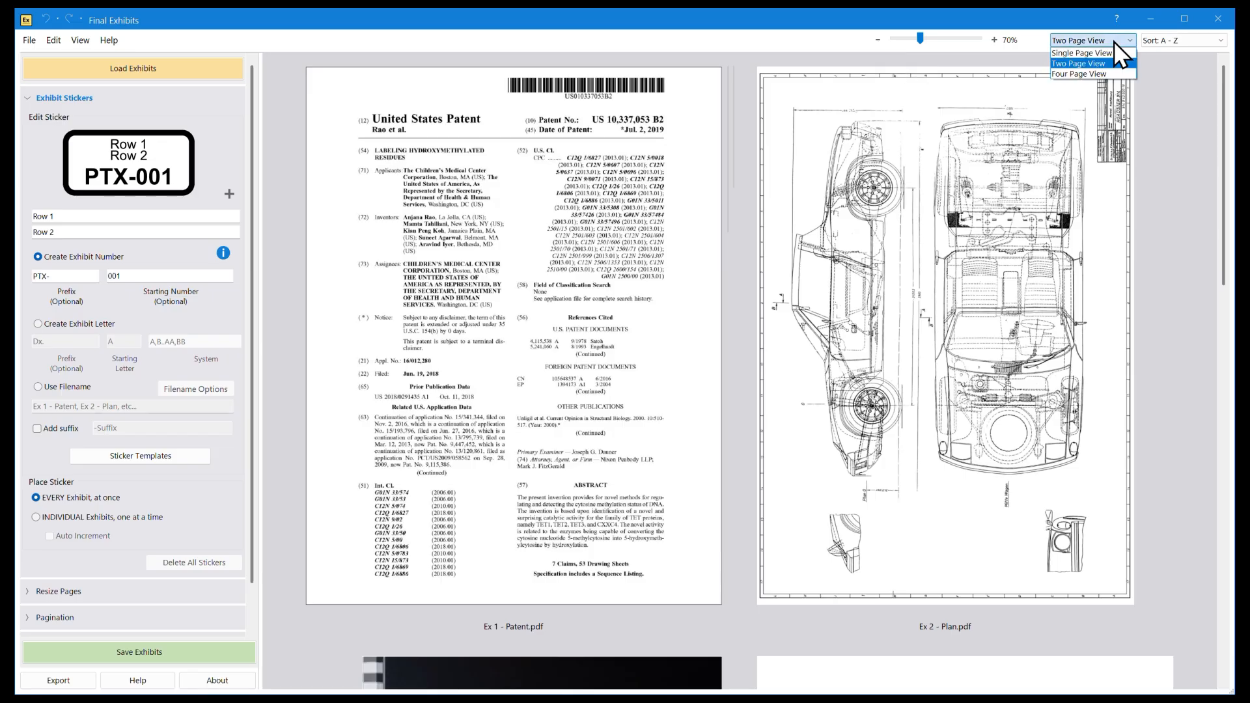
click(1116, 53)
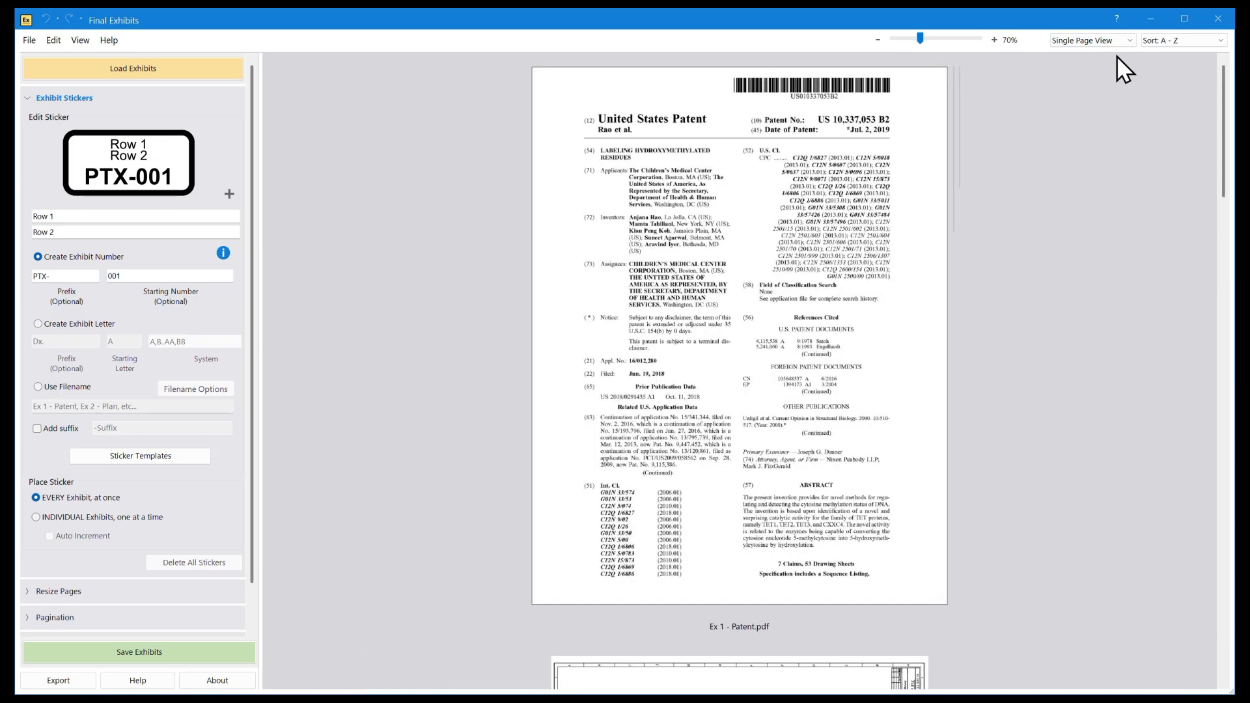
click(1117, 41)
click(1114, 61)
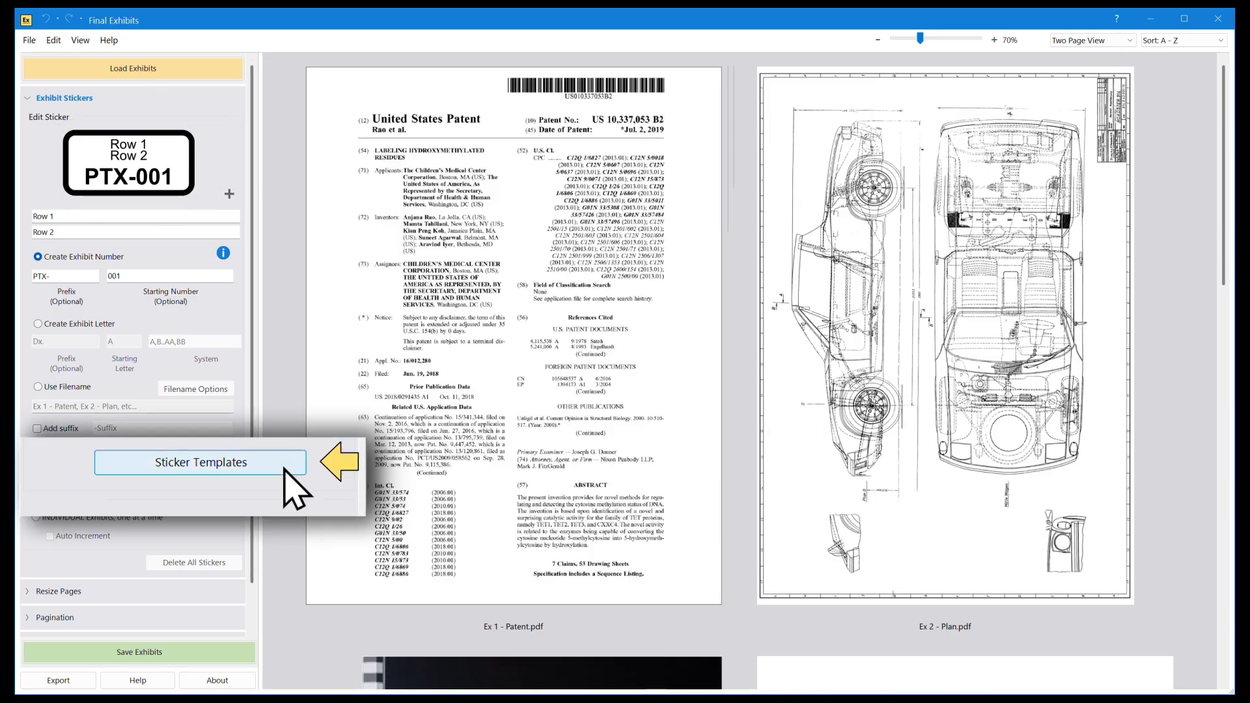
Step: Apply the yellow sticker template with two rows above the exhibit number and a case caption below it
click(195, 459)
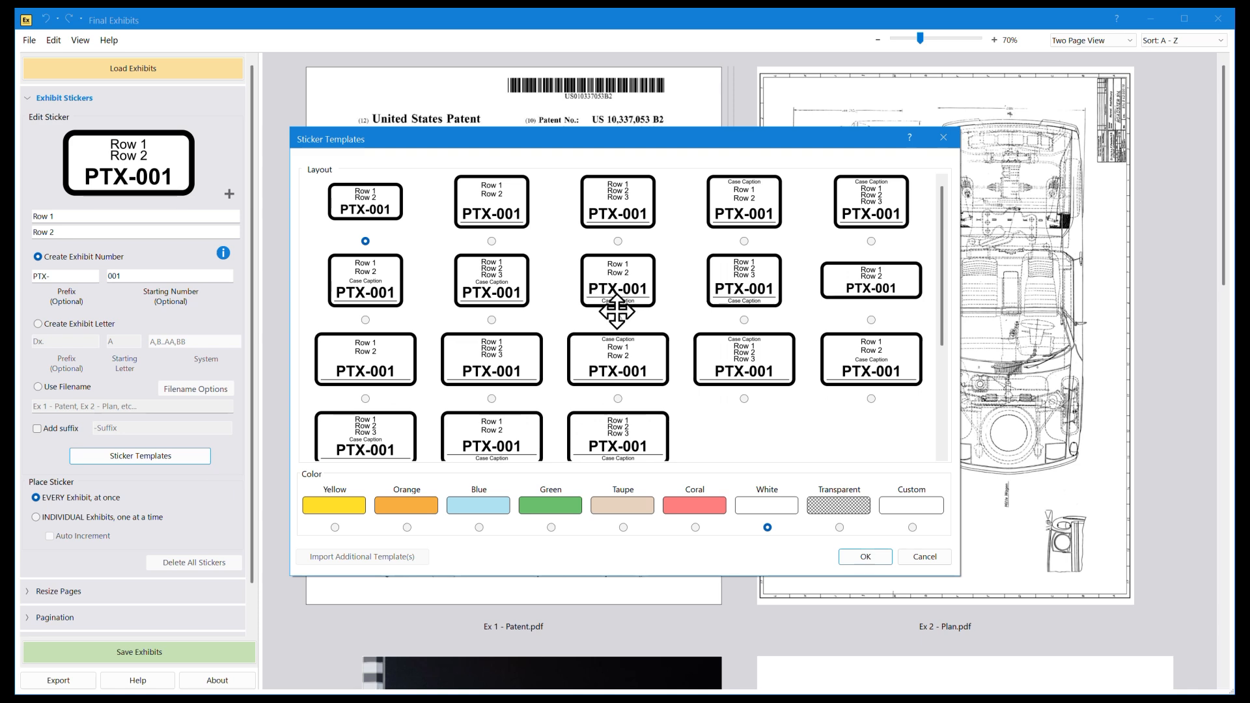
click(599, 293)
click(347, 511)
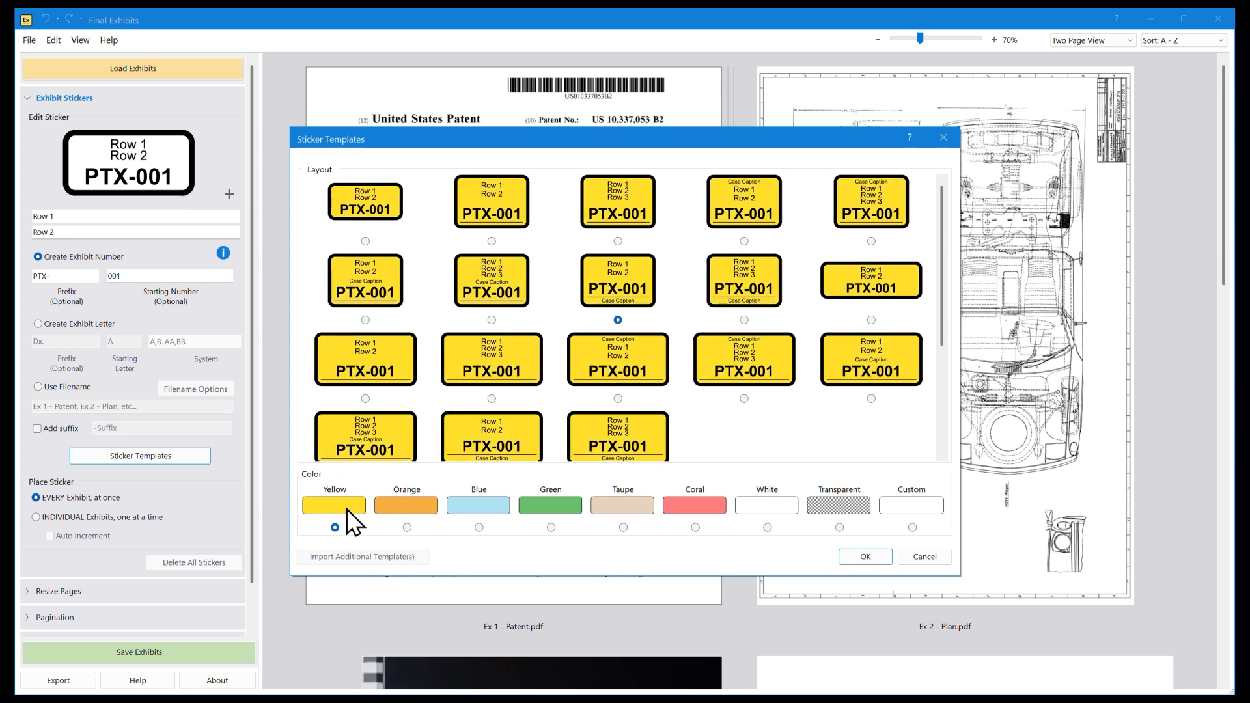
click(846, 557)
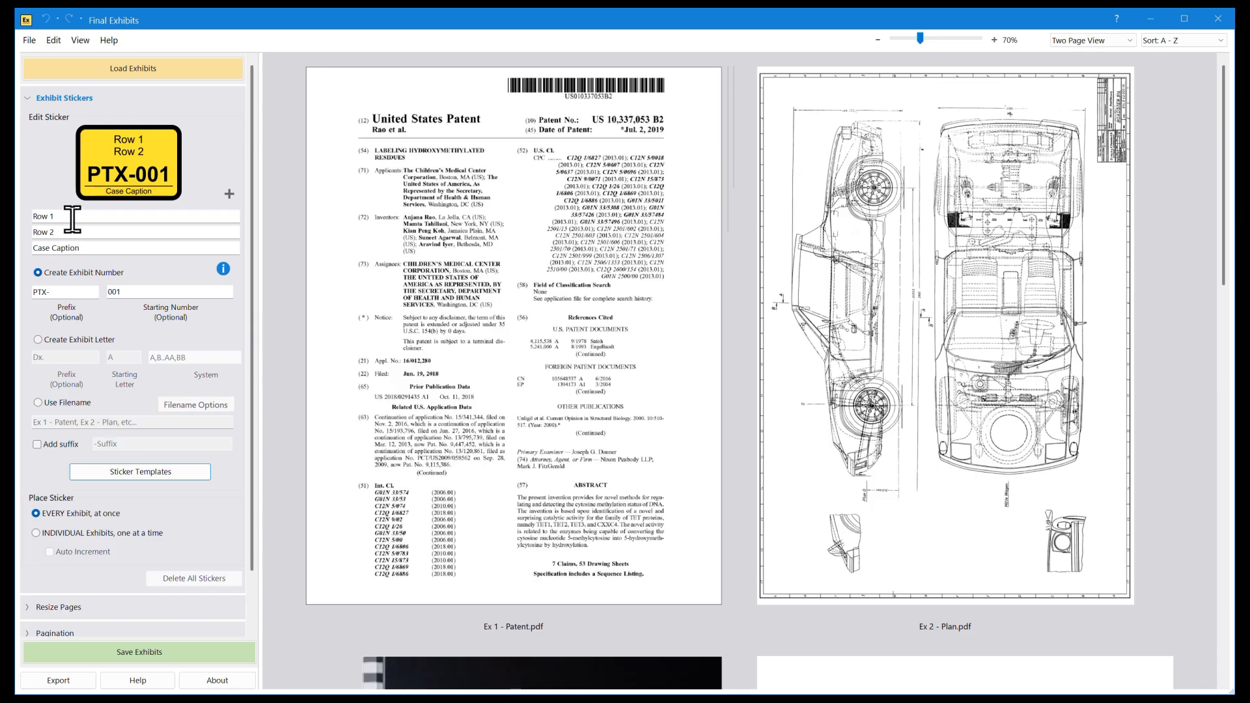
Step: Enter the deponent's full name in the sticker's first row and May 12, 2026 in the second row
drag(59, 217, 39, 222)
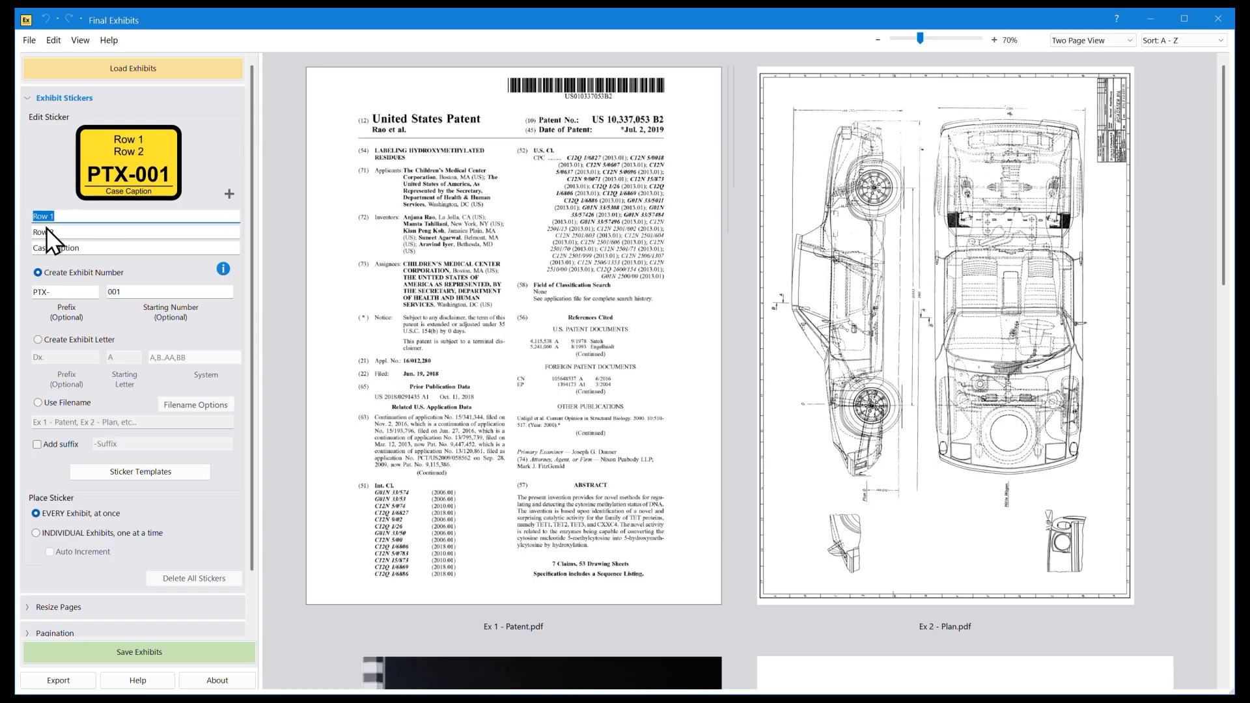
text(Jane Doe)
key(Tab)
text(May )
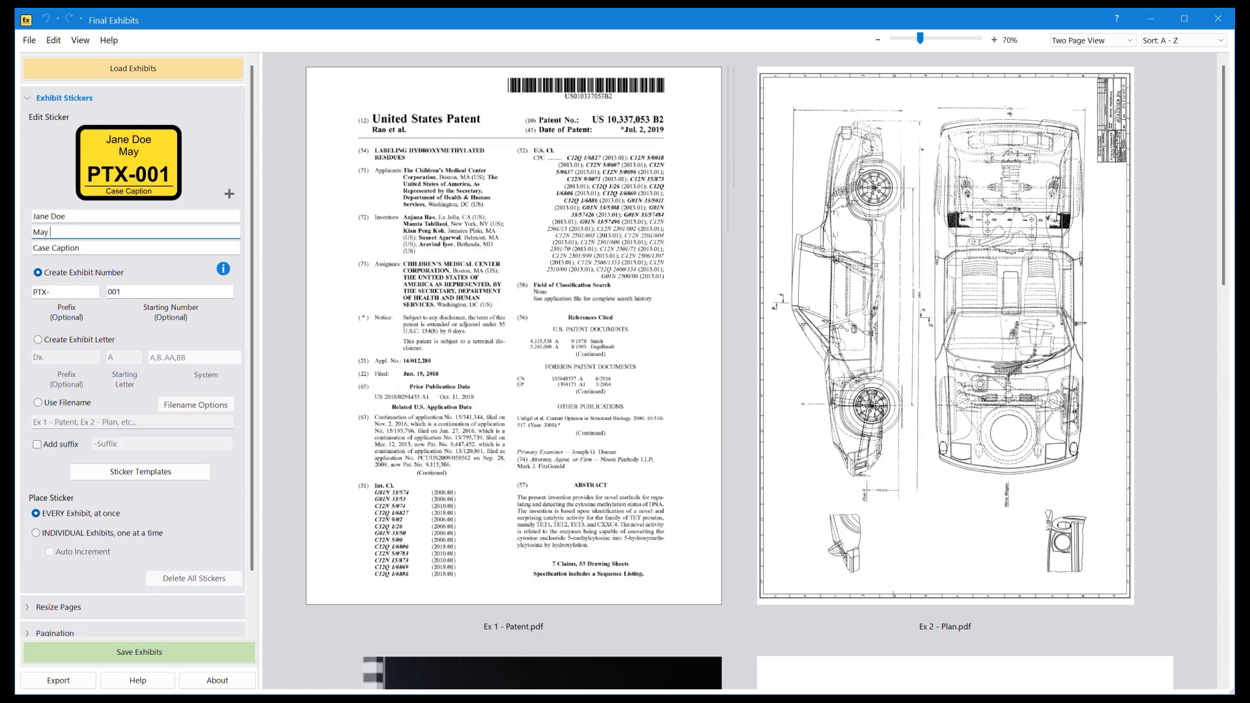
text(12, 2026)
Step: Replace the sticker's case caption with the court reporter's name and CSR number
key(Tab)
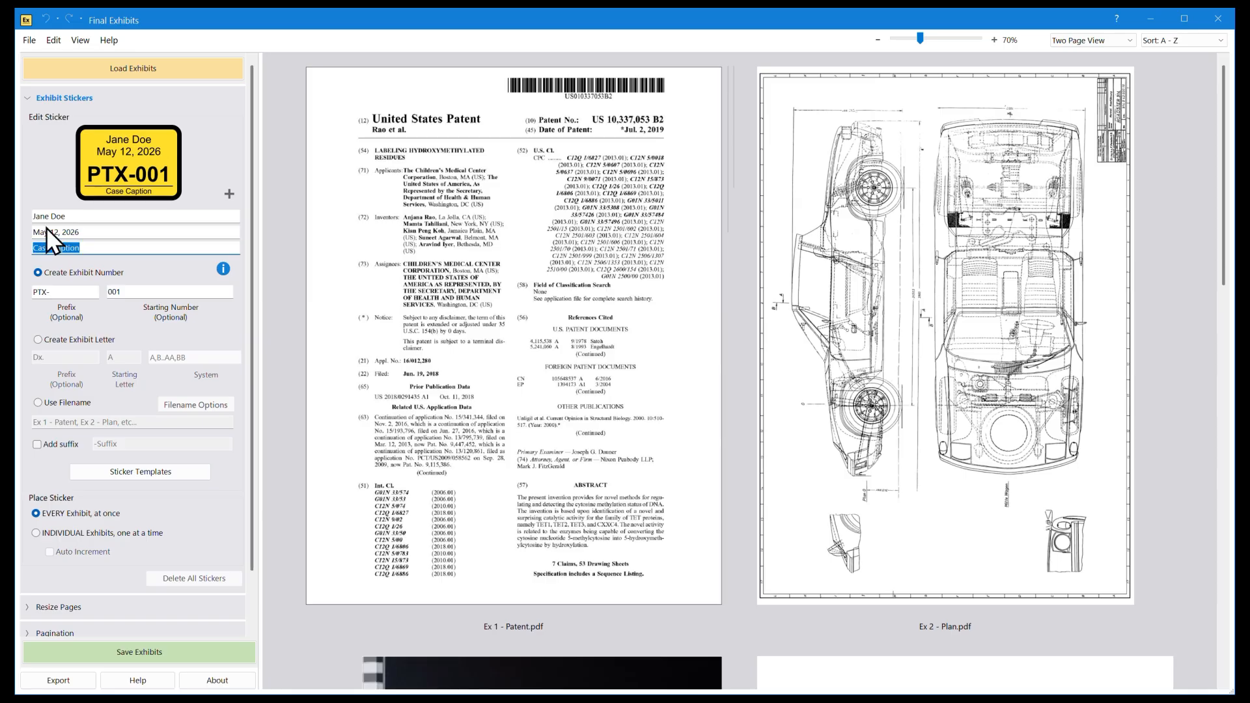
text(Liz Reporter CSR 11121)
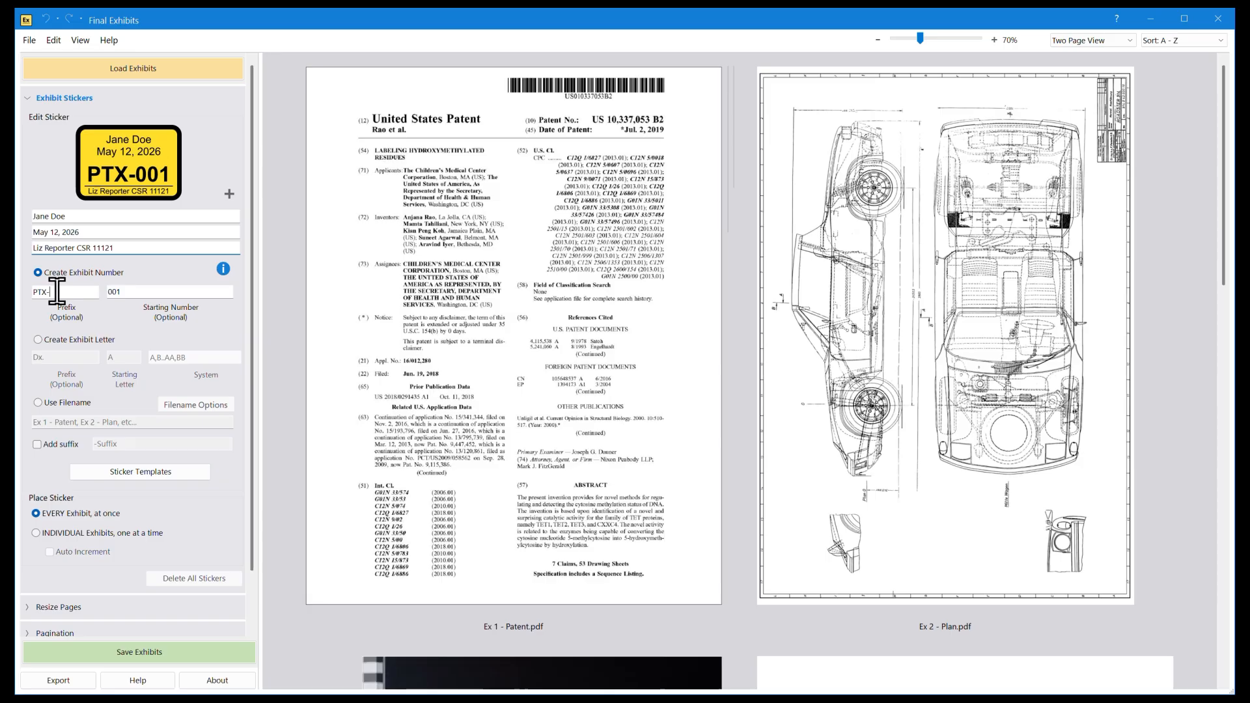
Step: Set the exhibit number prefix to "Ex. " and the starting number to 1
drag(56, 291, 40, 290)
key(BackSpace)
key(BackSpace)
text(Ex.)
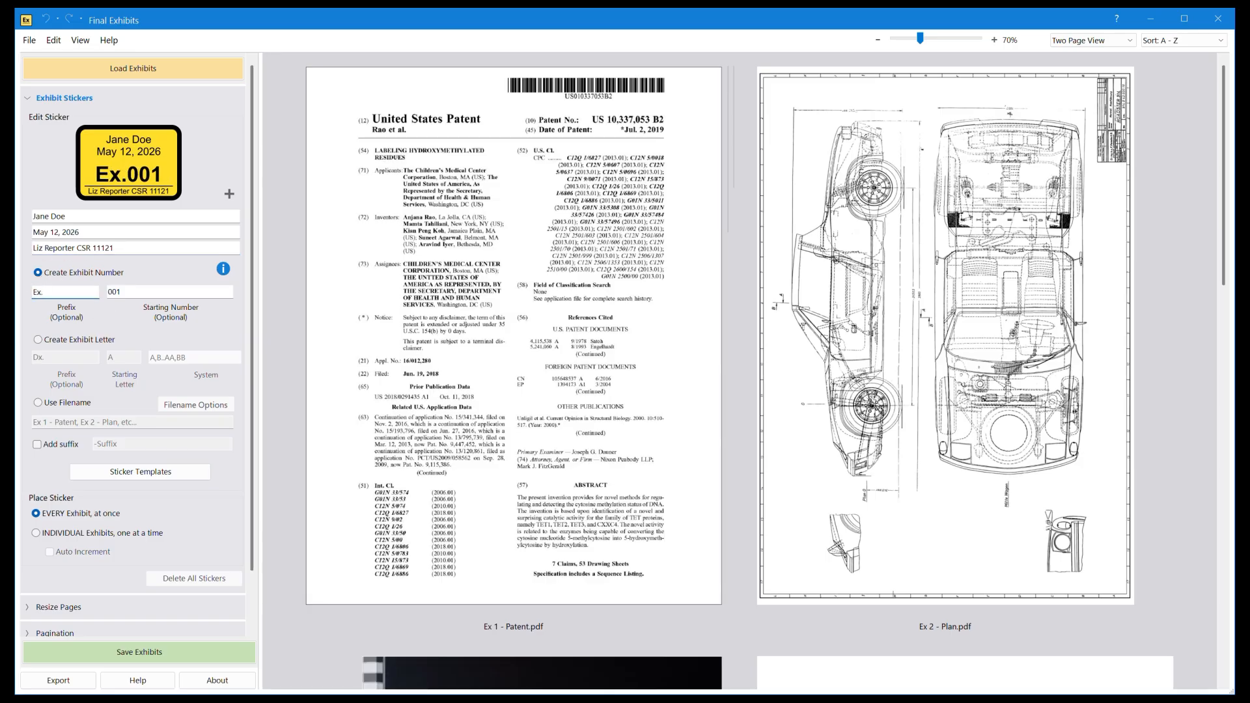
key(Tab)
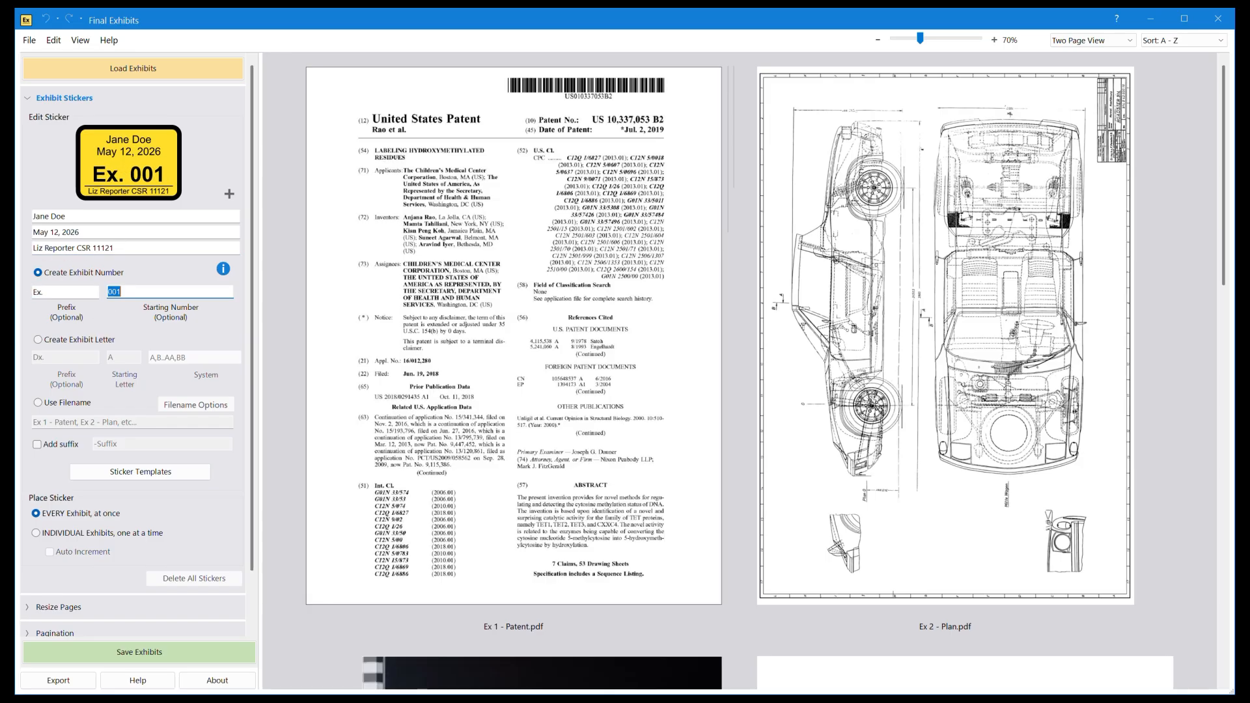
text(1)
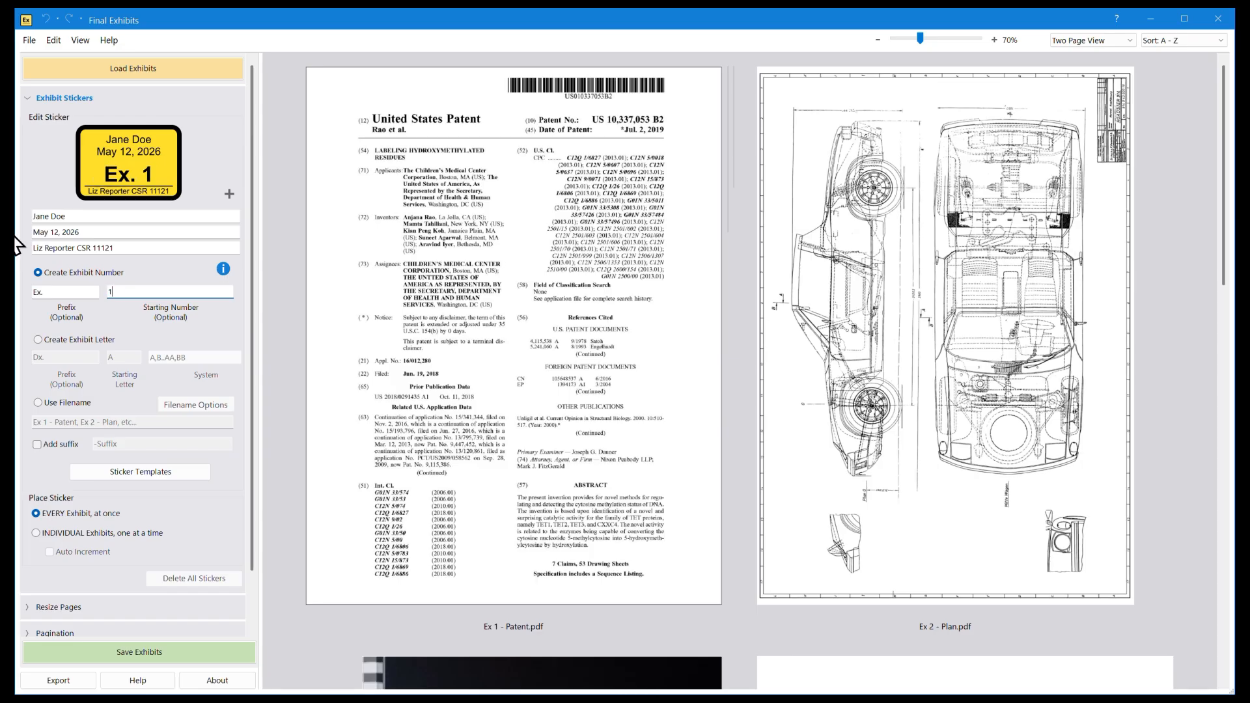
Step: Place the sticker in the lower-right page corner of every exhibit at once and turn on the see-thru sticker display
drag(111, 164, 650, 555)
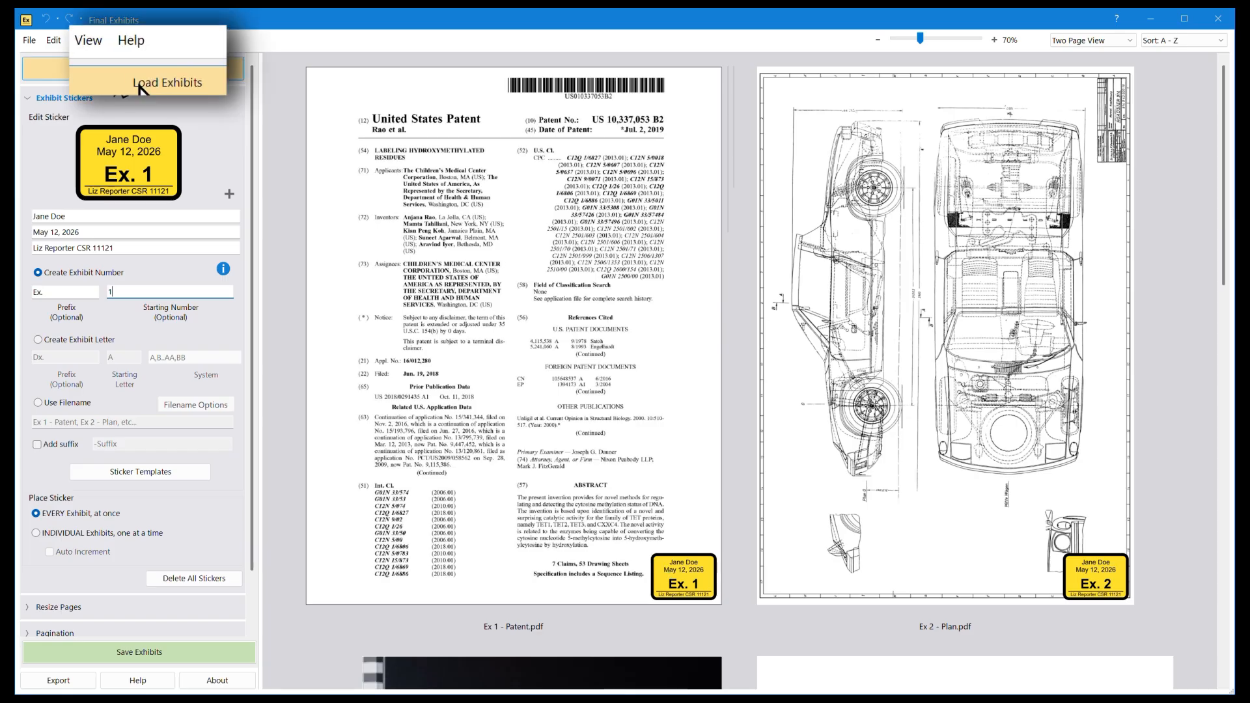
click(103, 46)
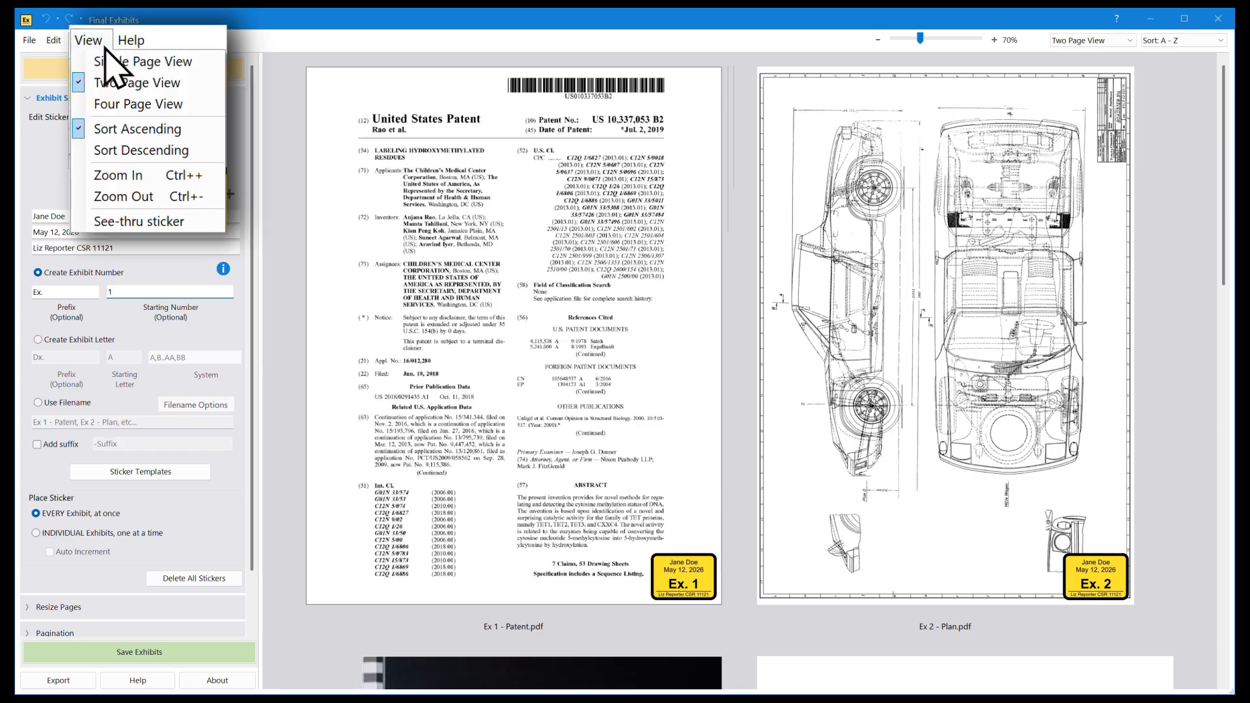
click(117, 221)
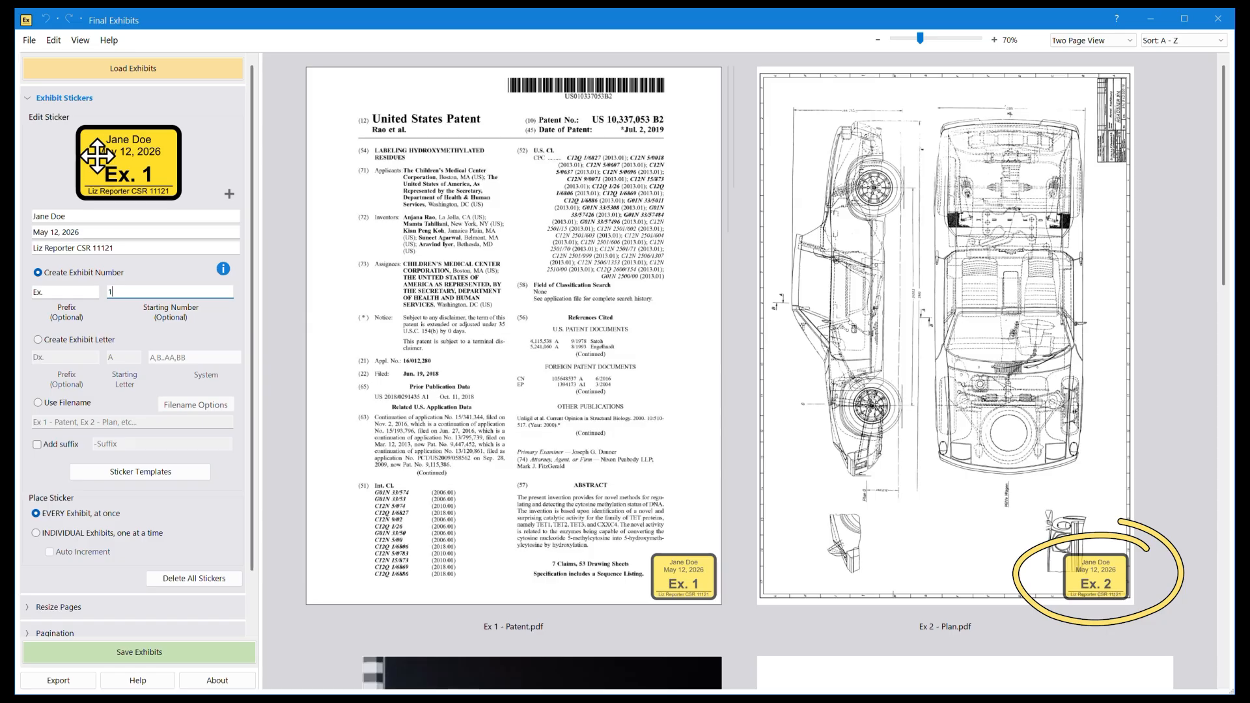
Step: Move the sticker on Ex 2 - Plan.pdf left, clear of the drawing detail, and check the stickers on the remaining exhibits
mouse_move(1099, 574)
mouse_down()
mouse_move(1012, 572)
mouse_move(1030, 588)
mouse_up()
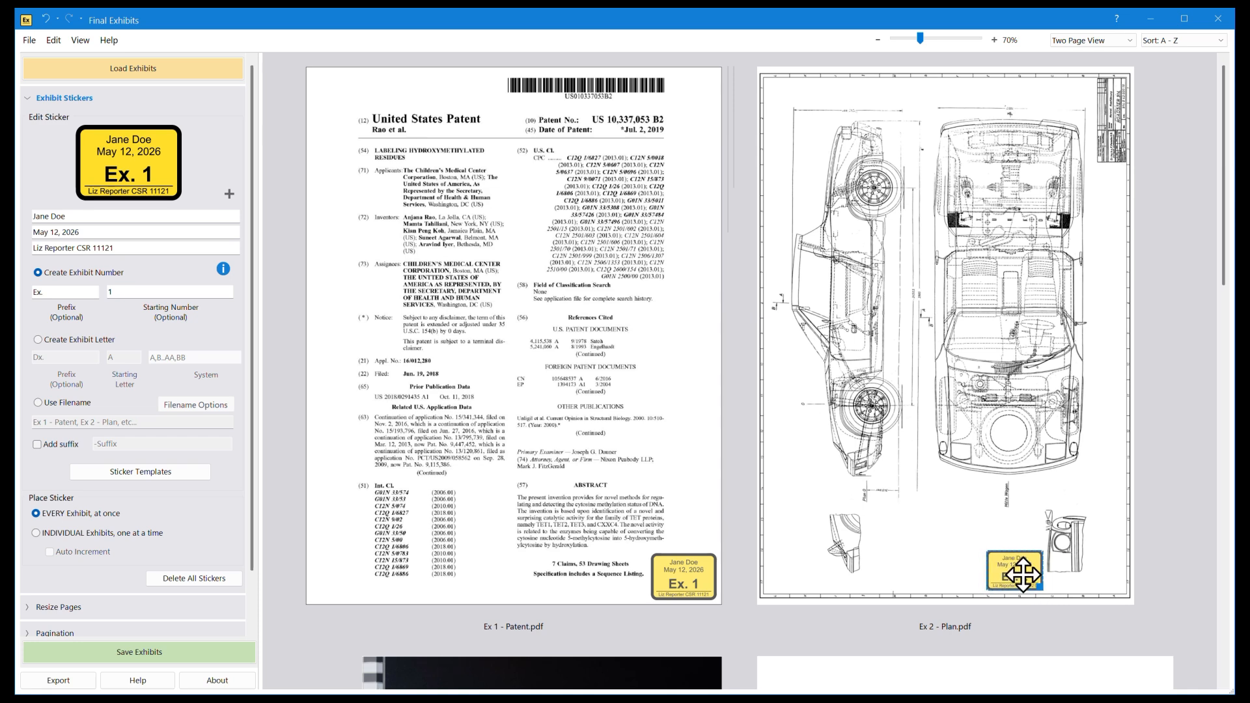
drag(1227, 257, 1219, 459)
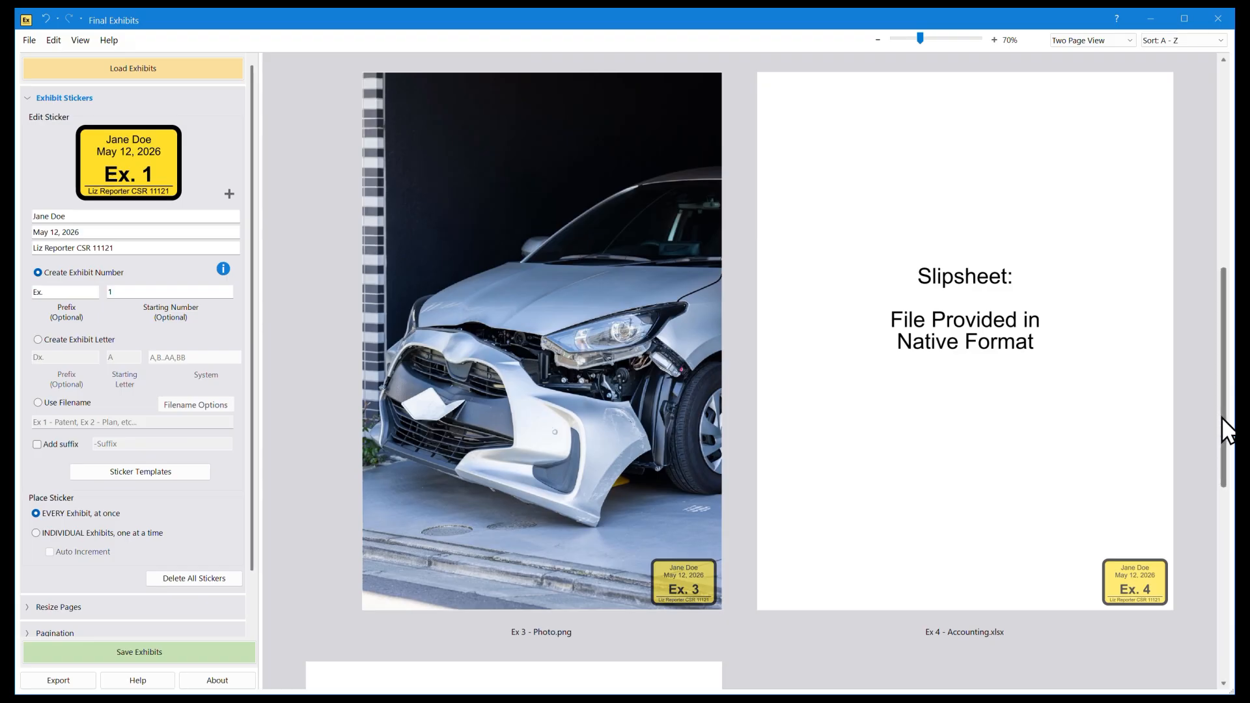
scroll(1221, 460, down, 2)
drag(1226, 474, 1228, 632)
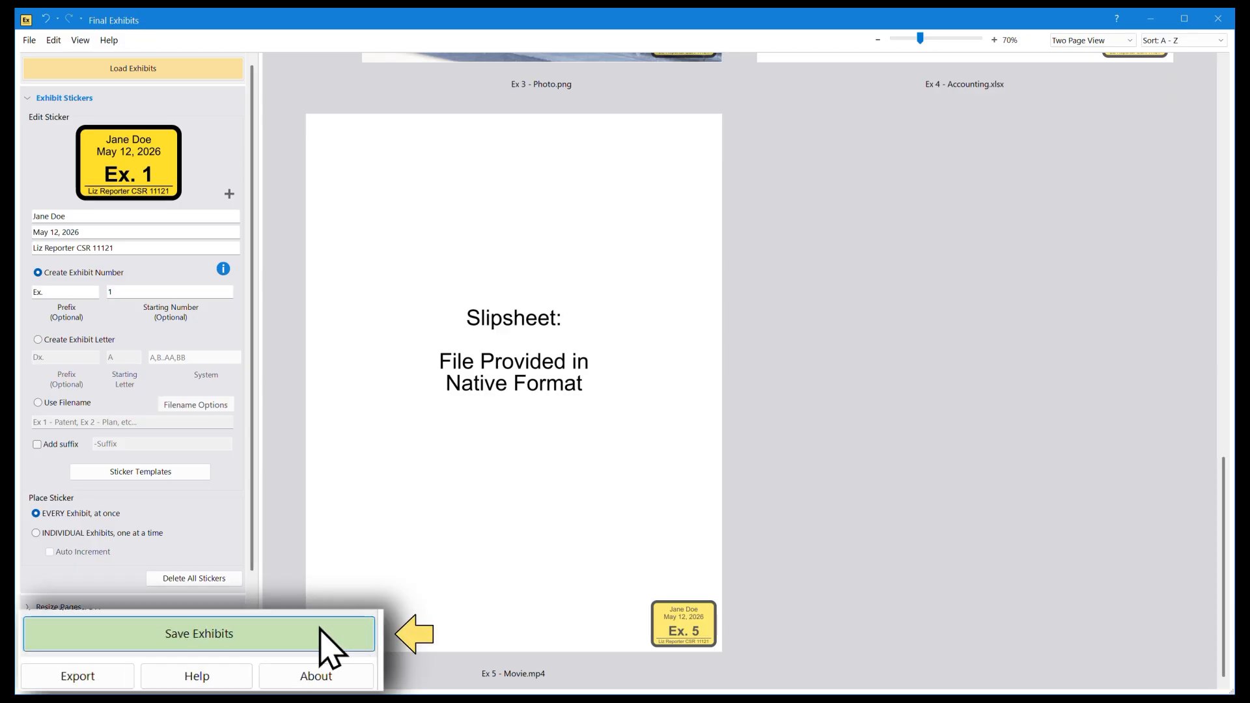
Step: Save the stickered exhibits, flattened and shrunk to fit the page size, to the case folder's Output subfolder
click(220, 647)
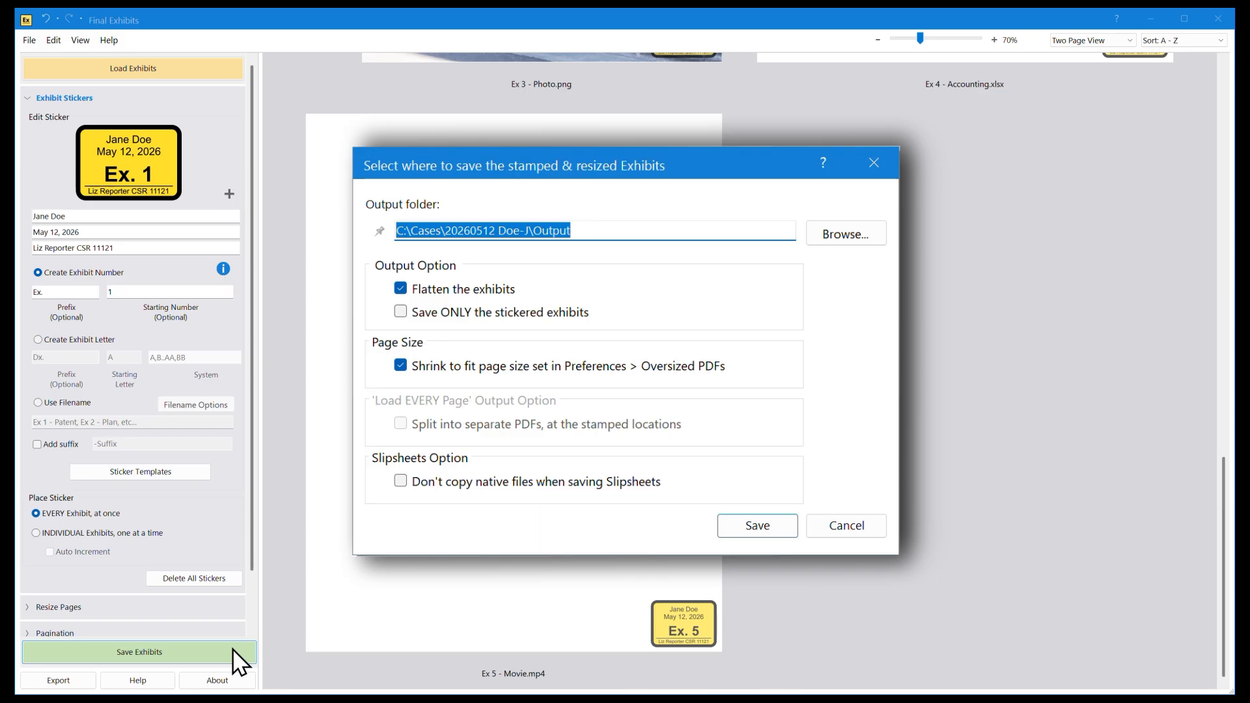
click(742, 524)
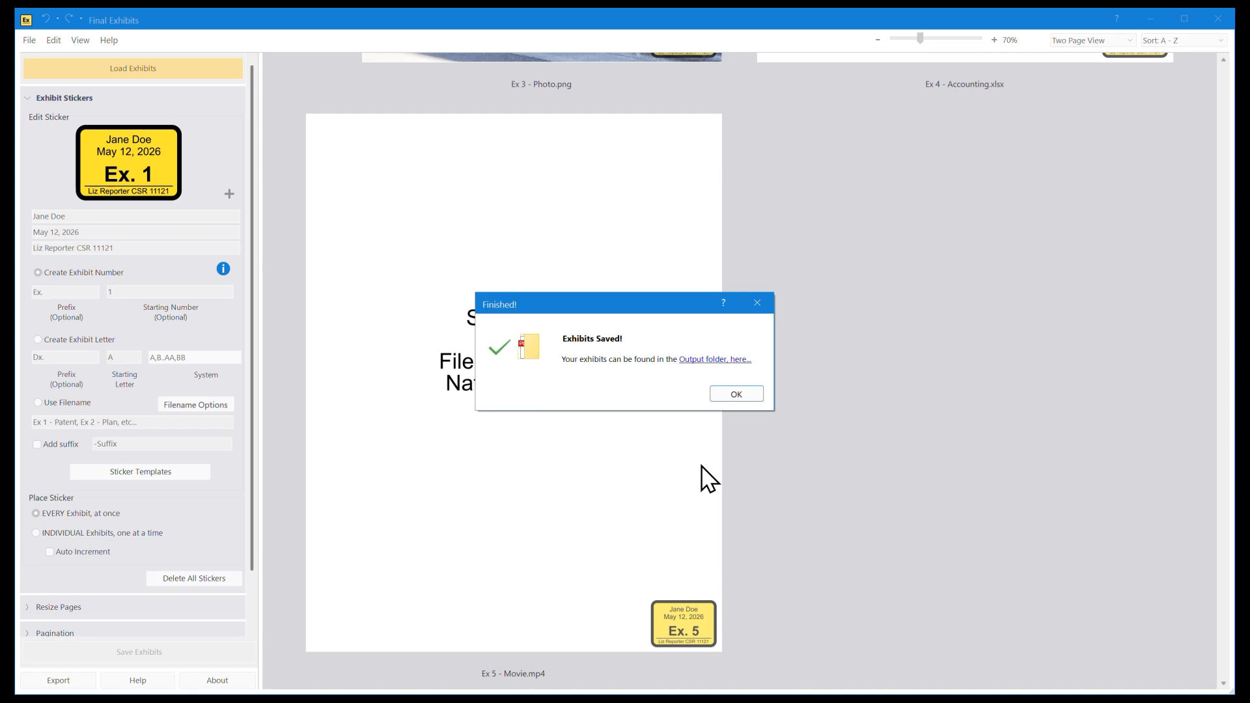
click(759, 393)
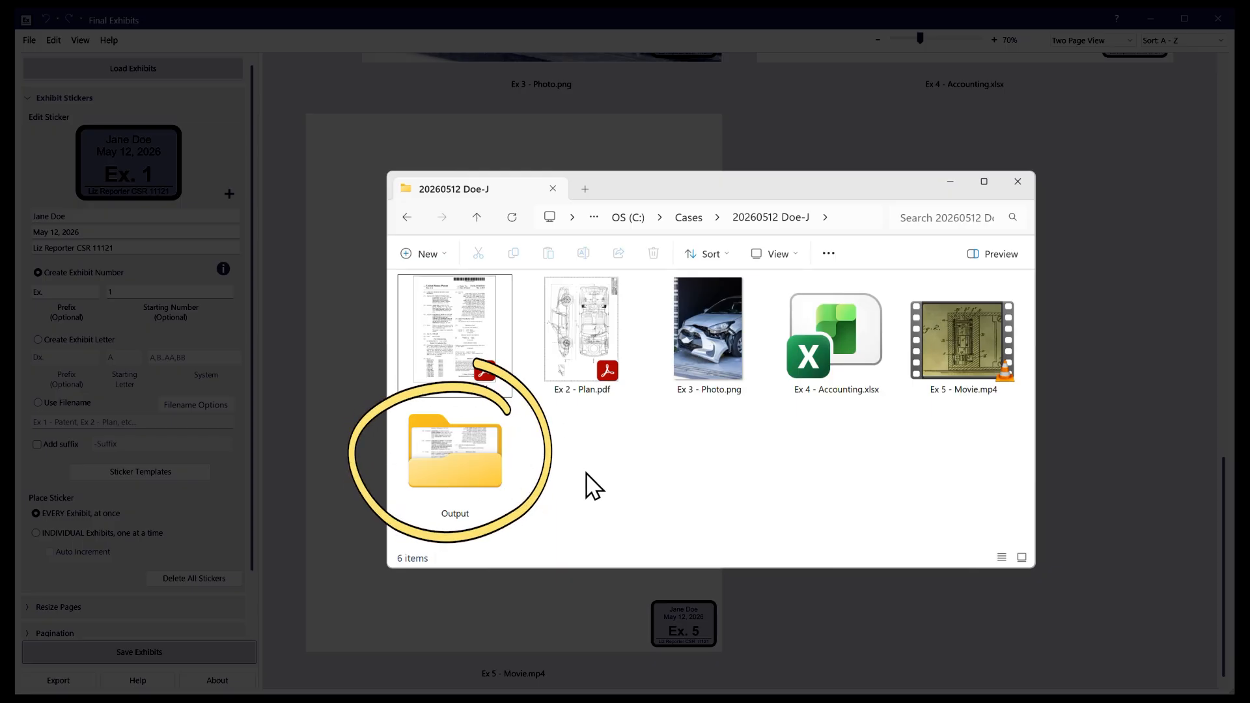
Step: Open the case's Output folder to check the saved exhibit files
double_click(498, 462)
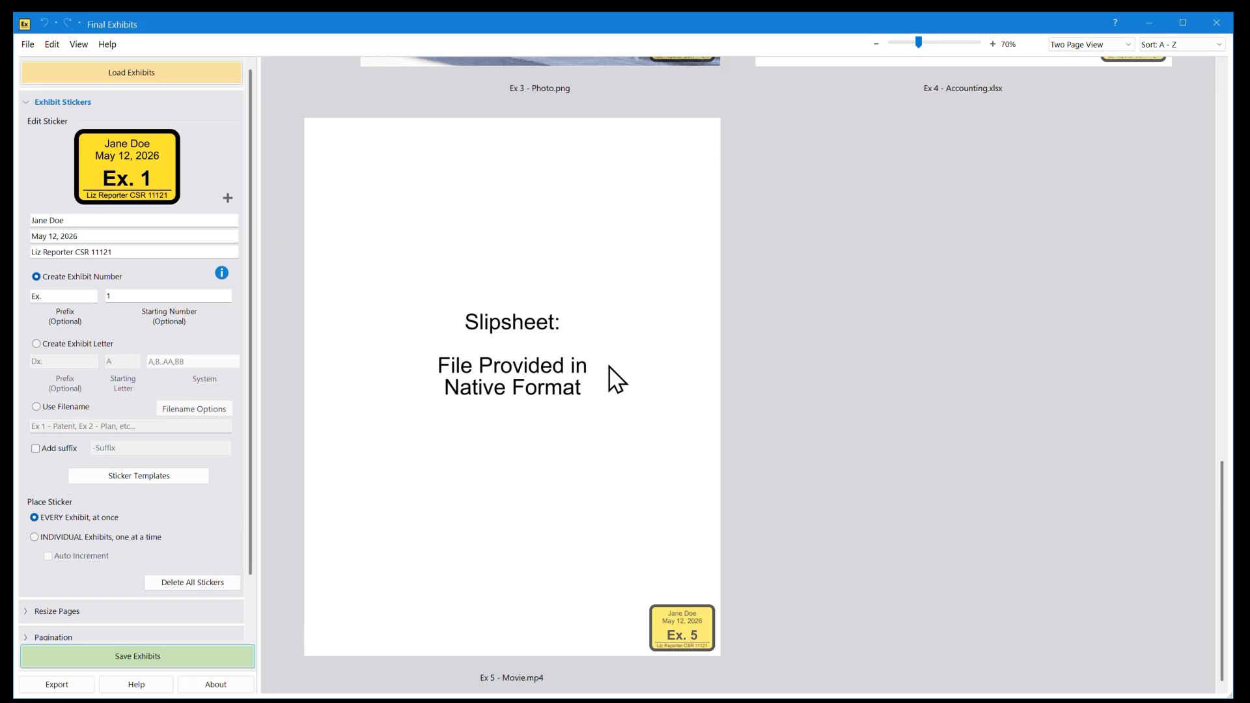
Step: Load the exhibits from the 20260514 case folder under C:\Cases, with every page of every exhibit loaded
click(220, 74)
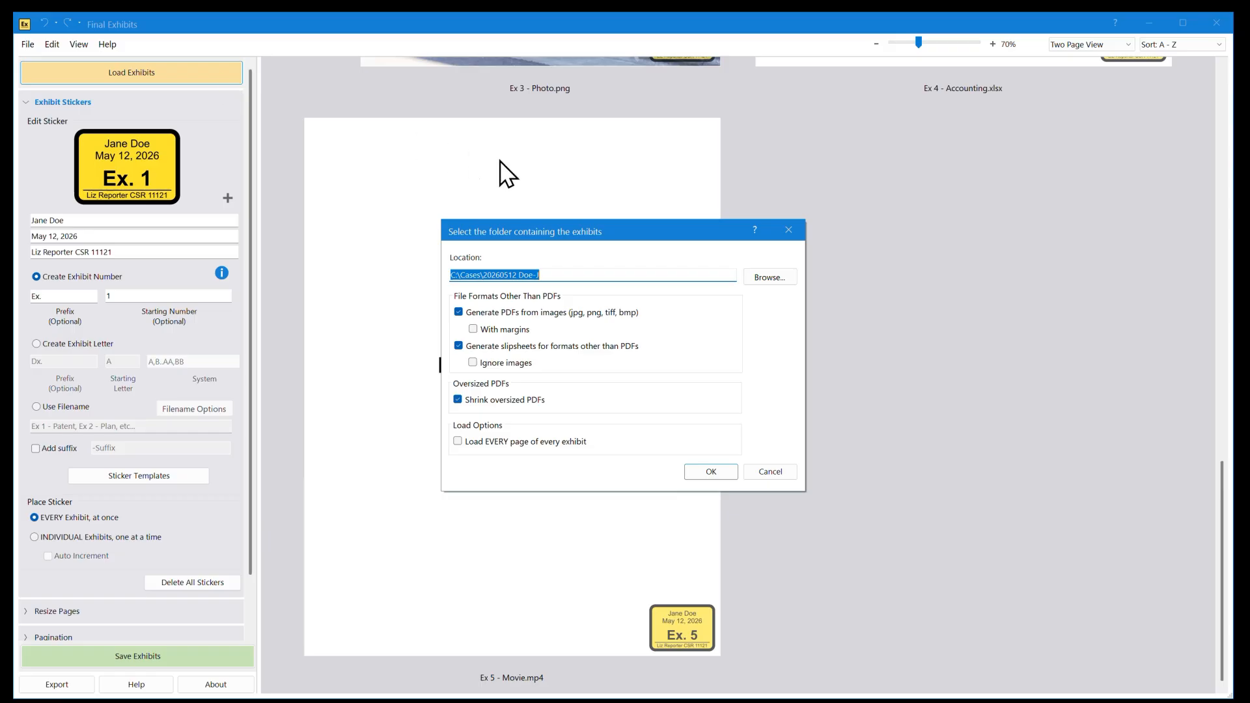
click(789, 277)
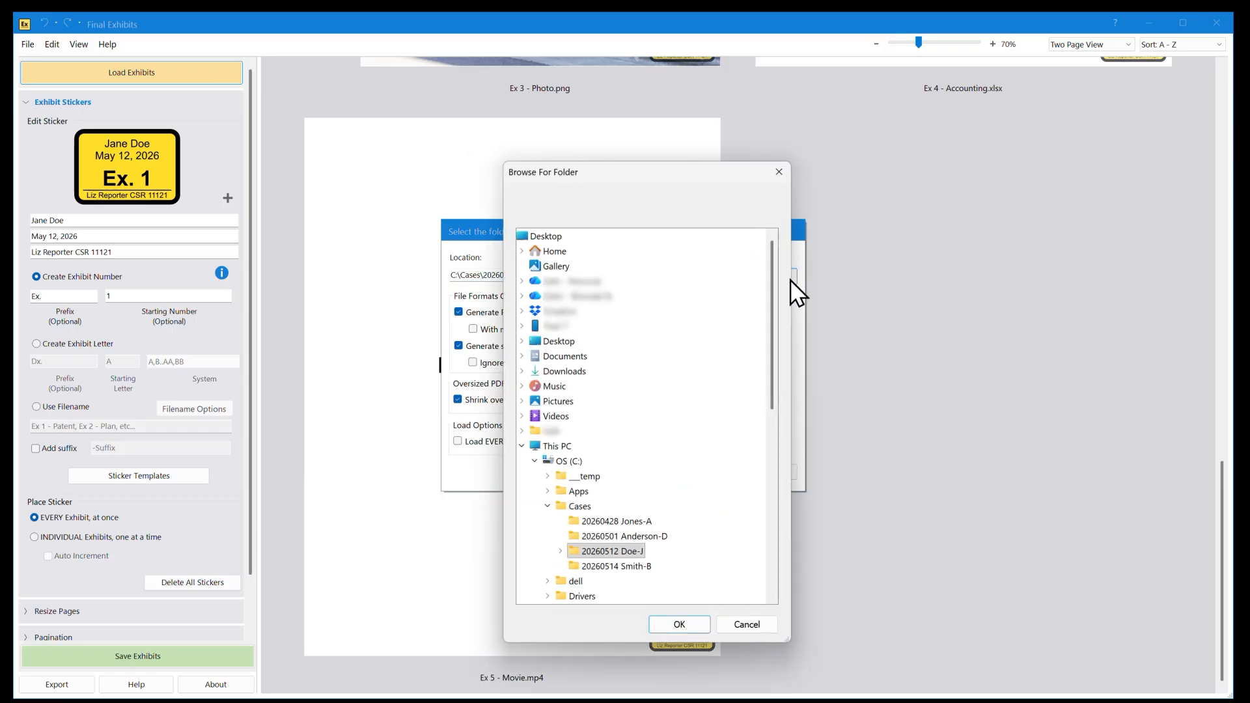
click(644, 566)
click(697, 620)
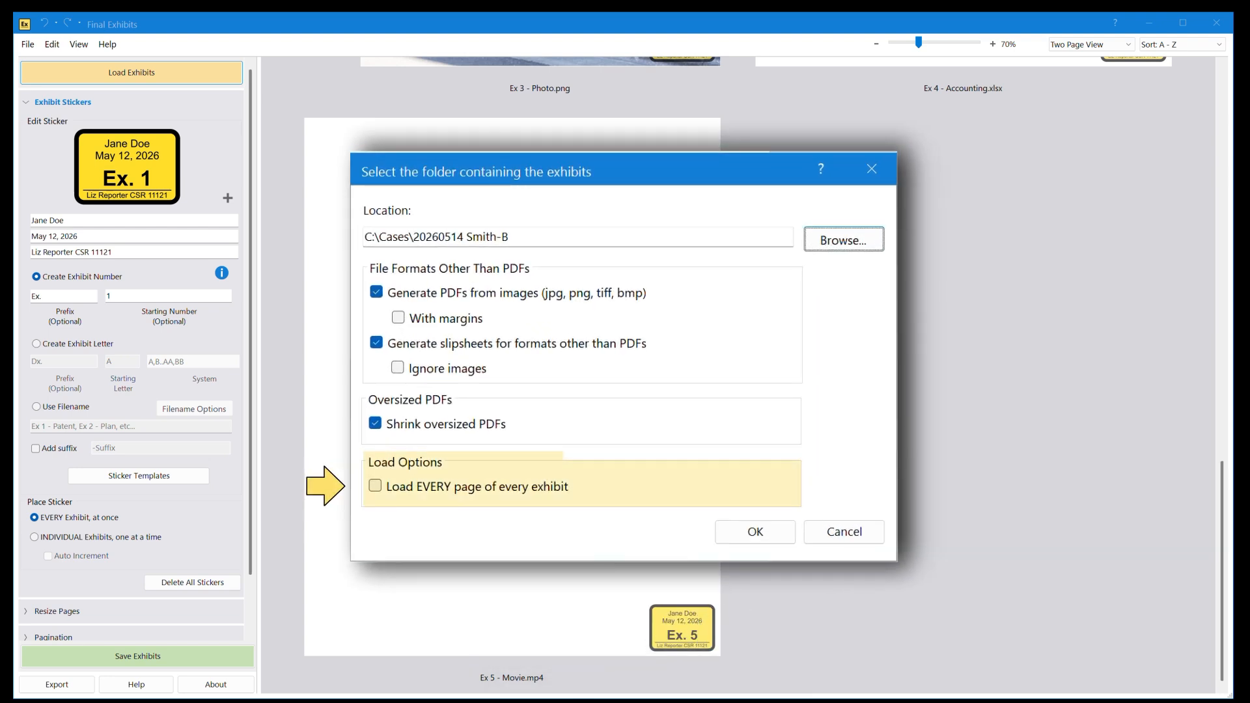
click(375, 486)
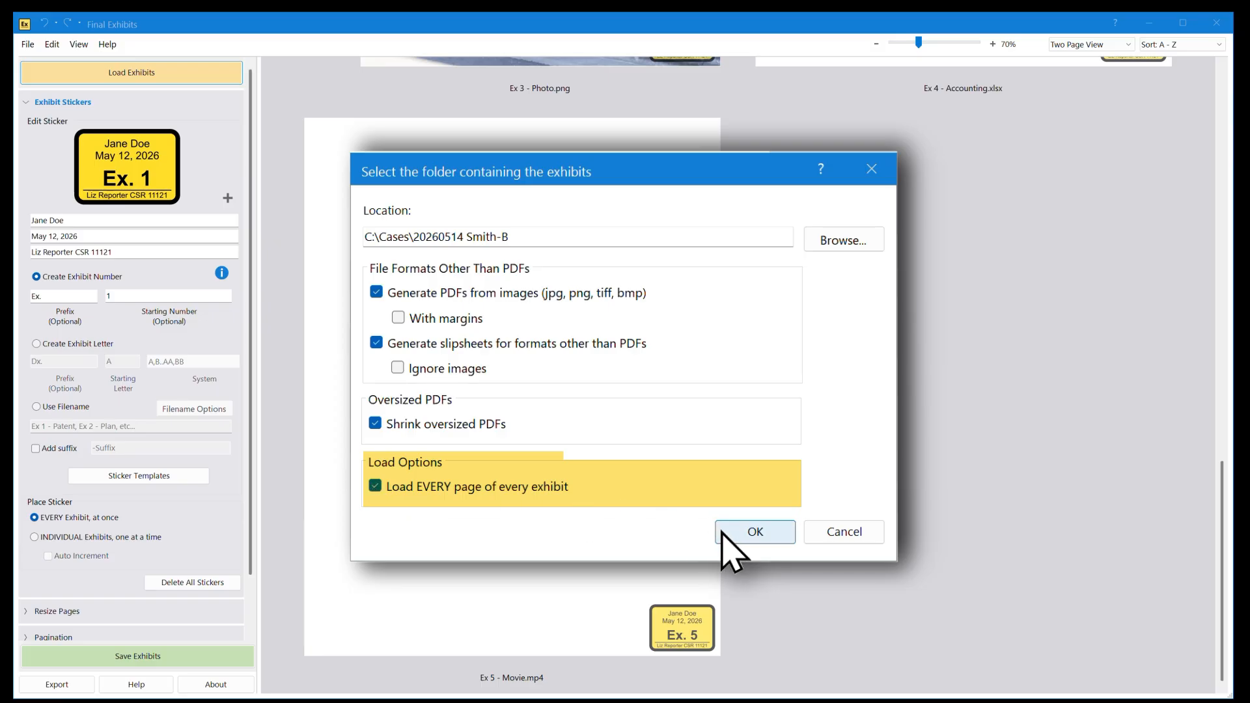
click(732, 550)
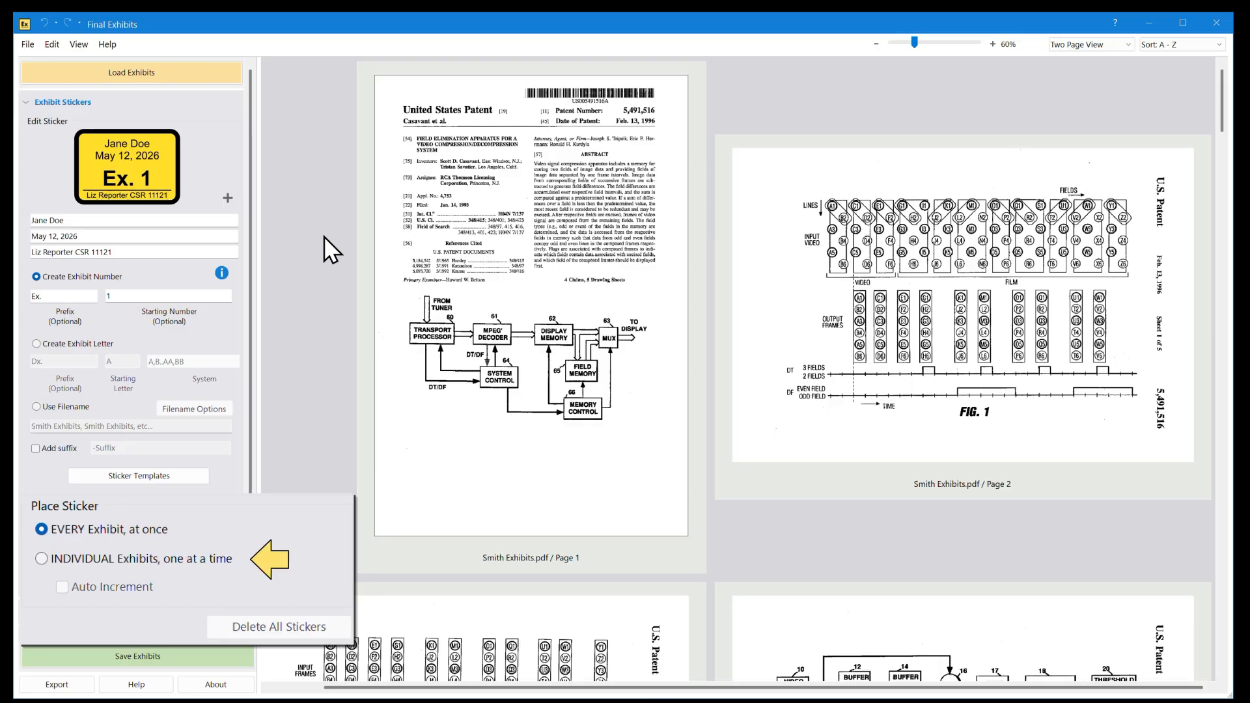
Step: Set sticker placement to individual exhibits, one at a time, with auto increment enabled
click(88, 559)
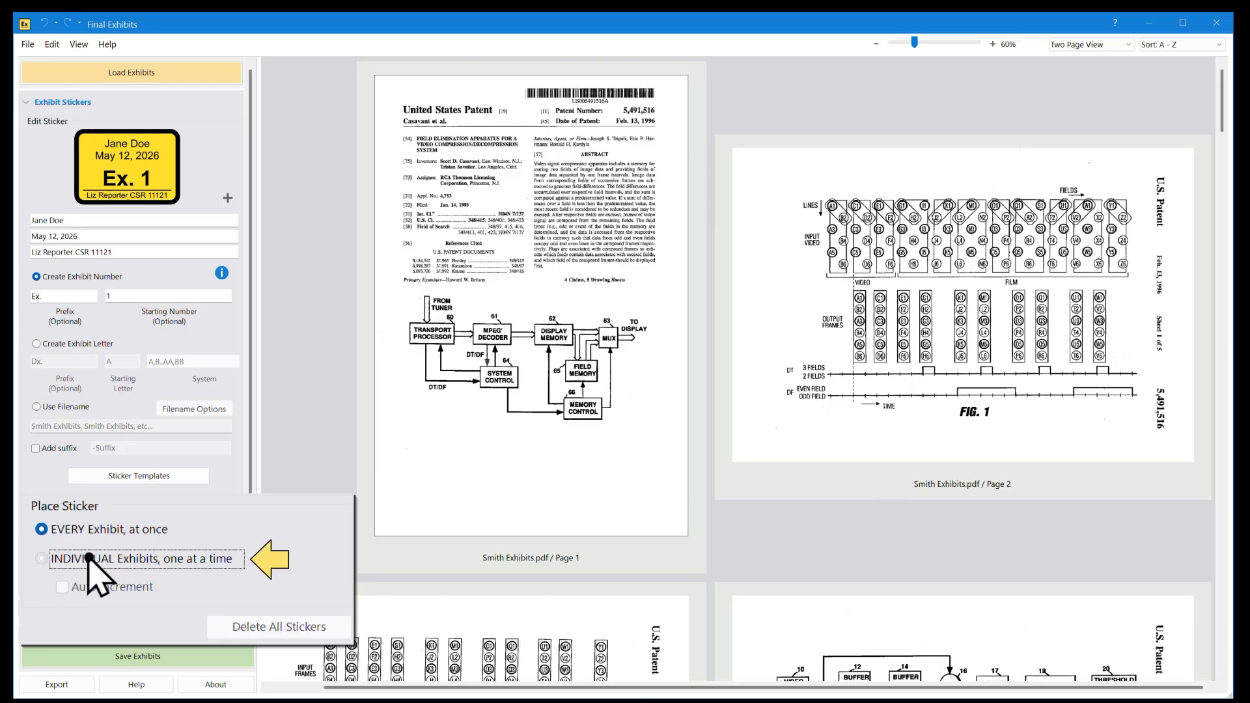
click(63, 587)
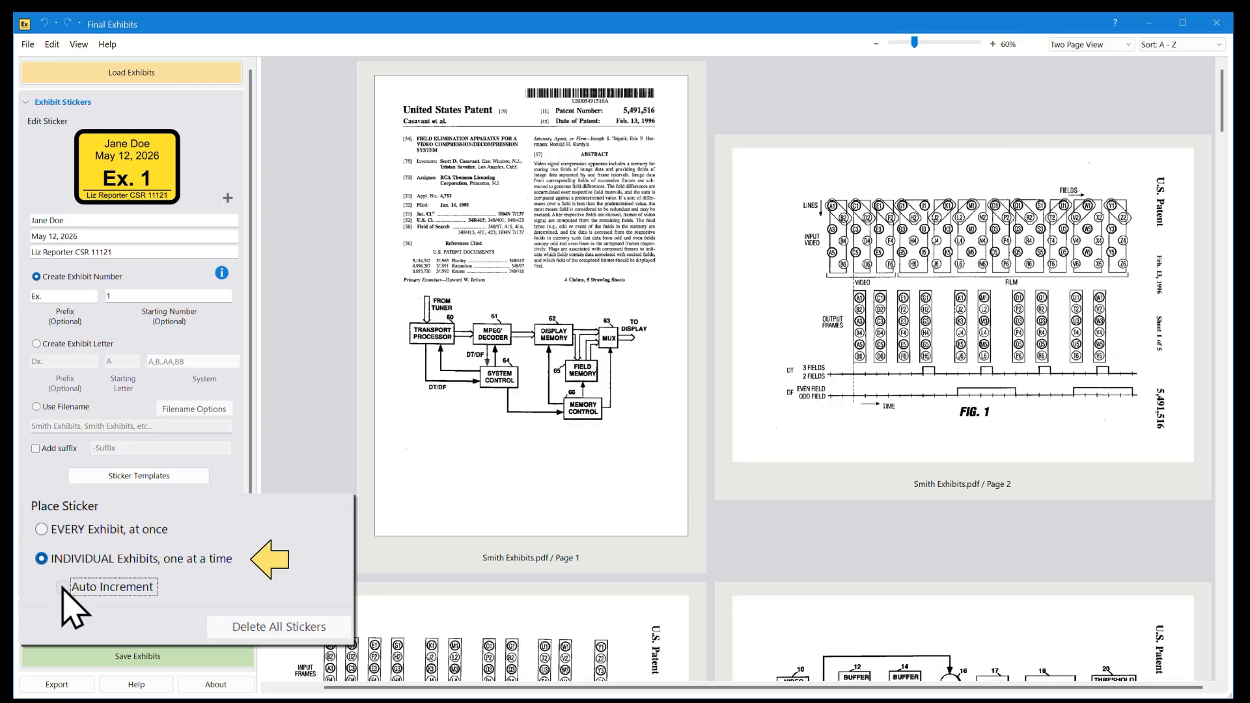
click(62, 585)
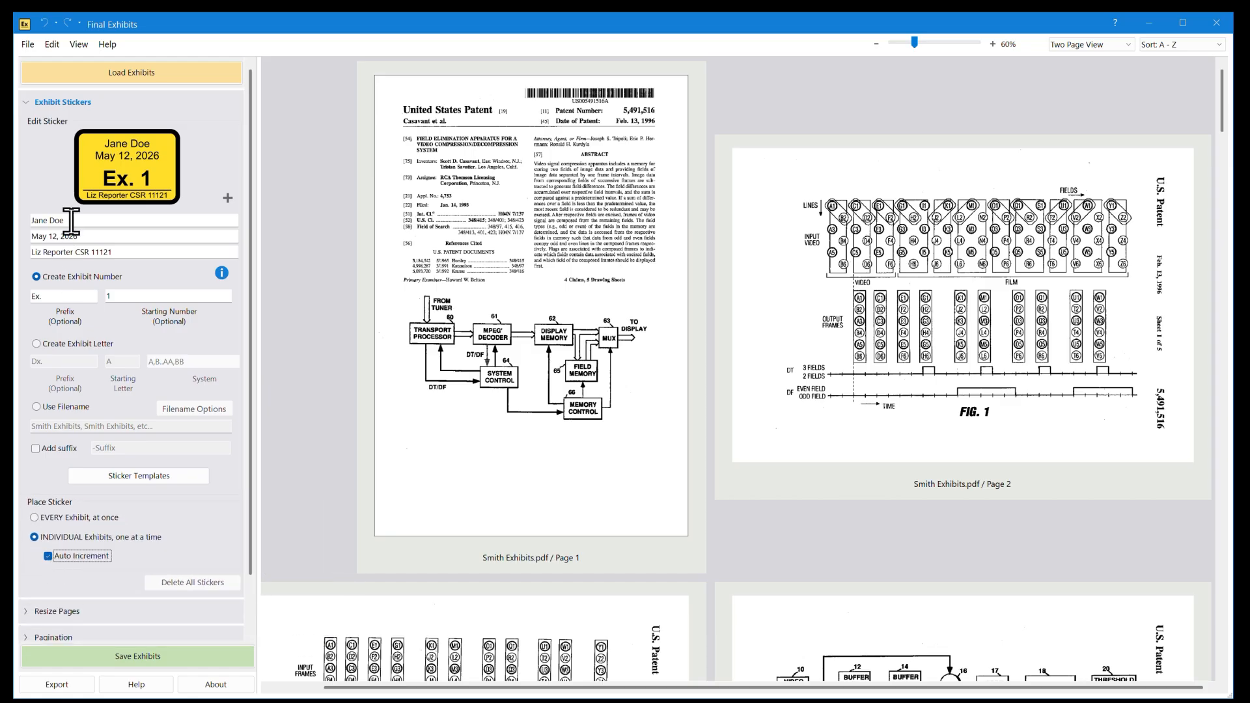
Step: Replace the sticker's first line with the new deponent's name and set its date to May 14, 2026
drag(65, 220, 31, 221)
text(JB. Smith)
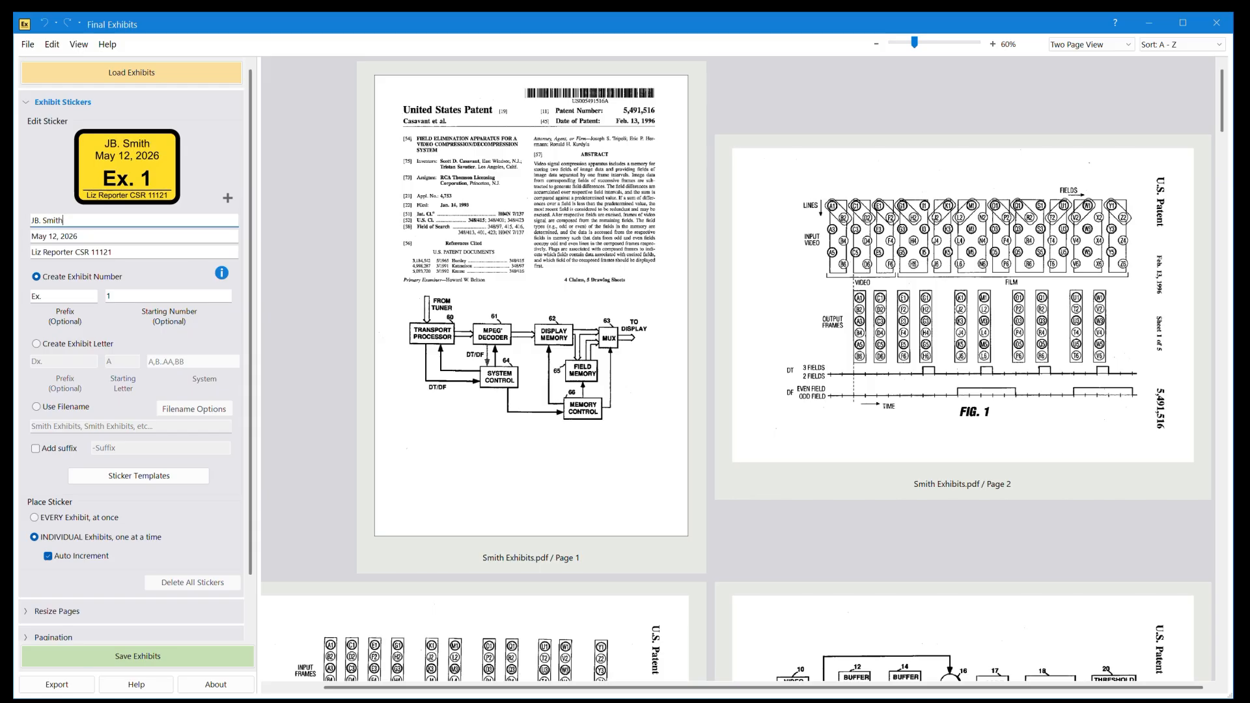
key(Tab)
text(May )
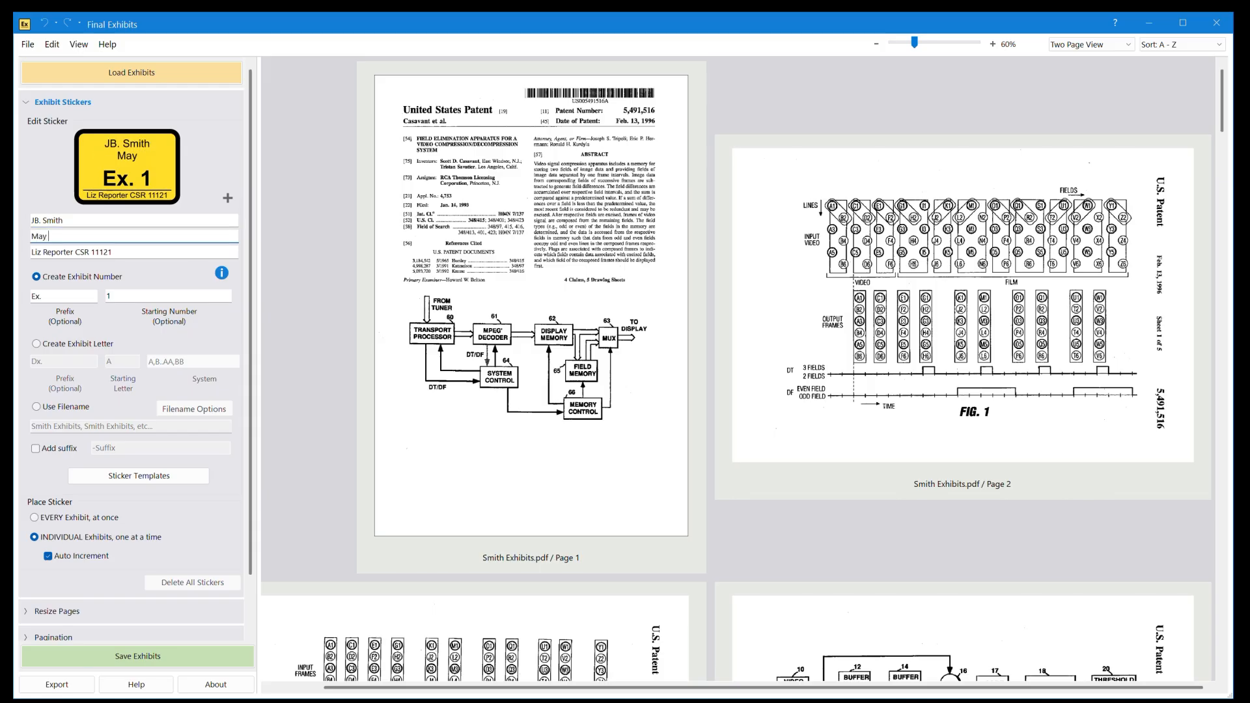
text(14, 2026)
Step: Place the Ex. 1 sticker in page 1's lower-right corner and the Ex. 2 sticker in page 11's upper-left corner
drag(152, 182, 625, 491)
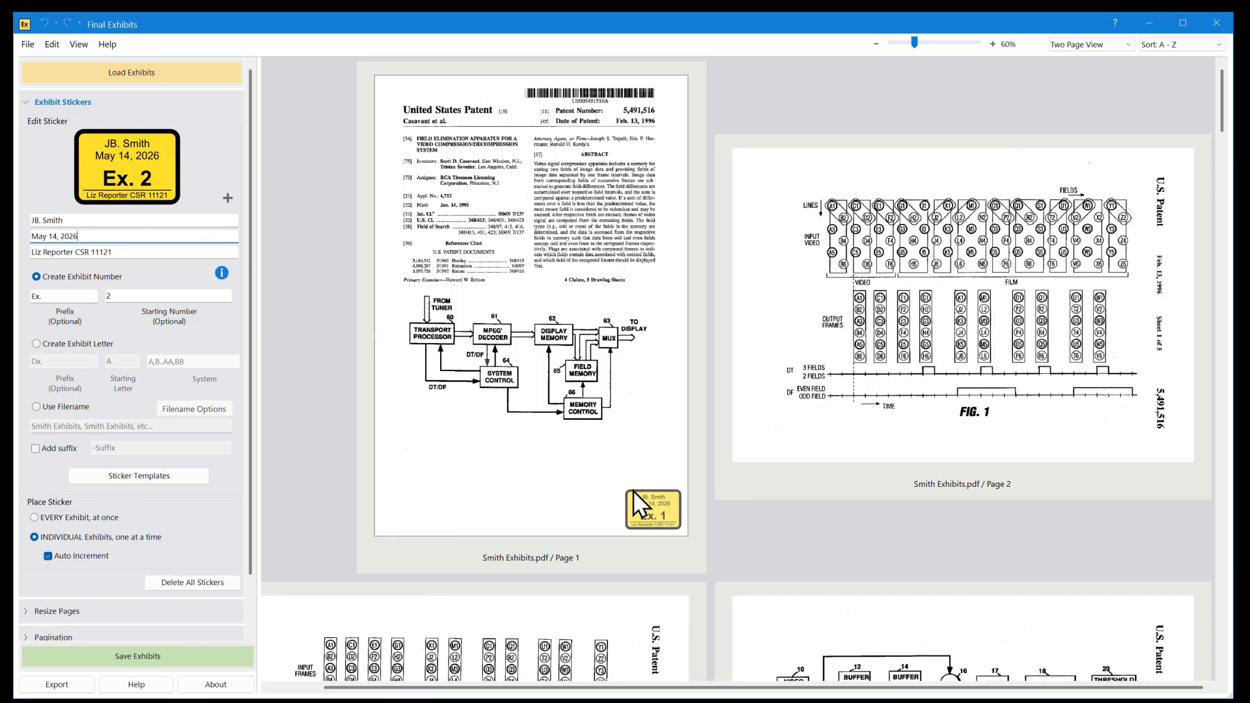
drag(1222, 111, 1229, 335)
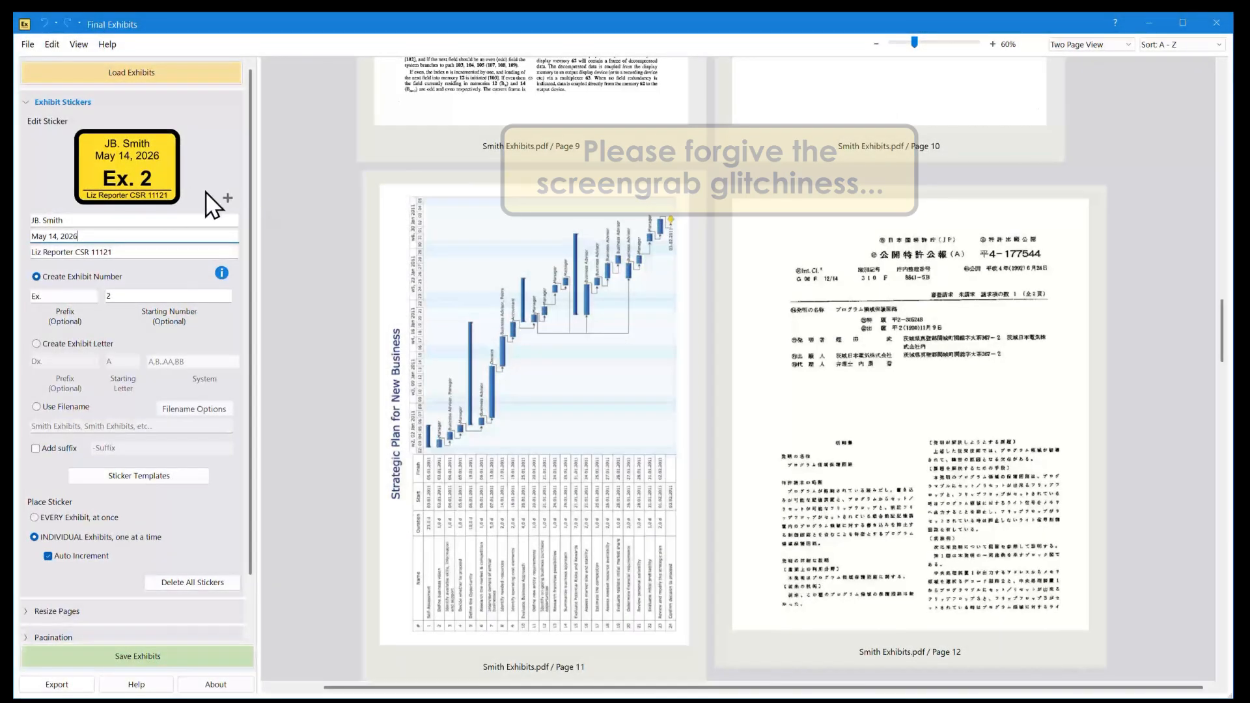
click(129, 180)
drag(134, 194, 433, 213)
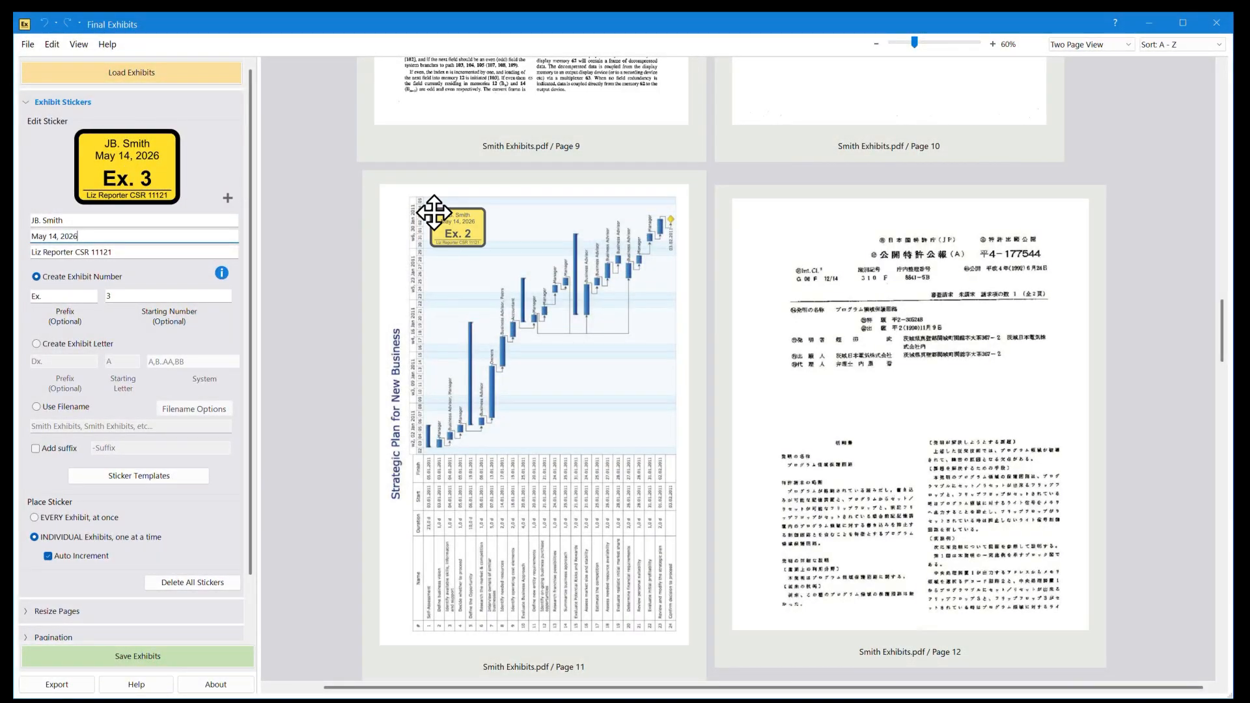
Step: Rotate the Ex. 2 sticker on page 11 counterclockwise 90 degrees
click(464, 227)
right_click(465, 229)
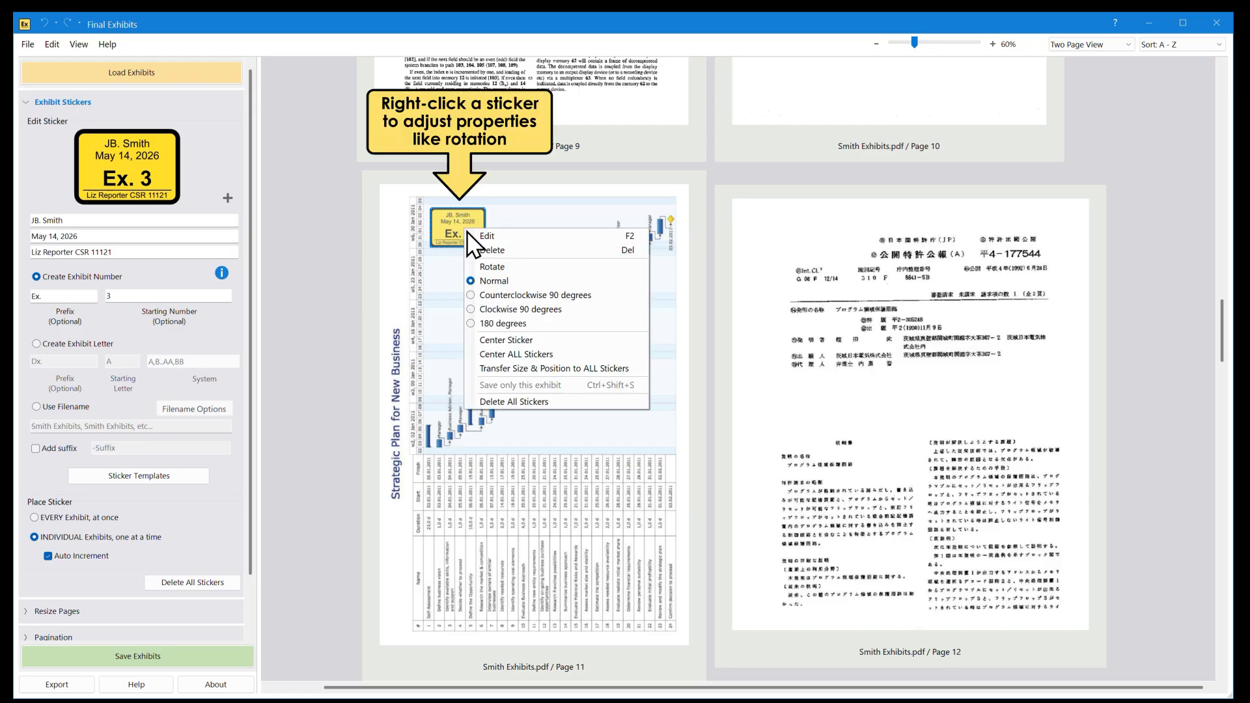
click(495, 294)
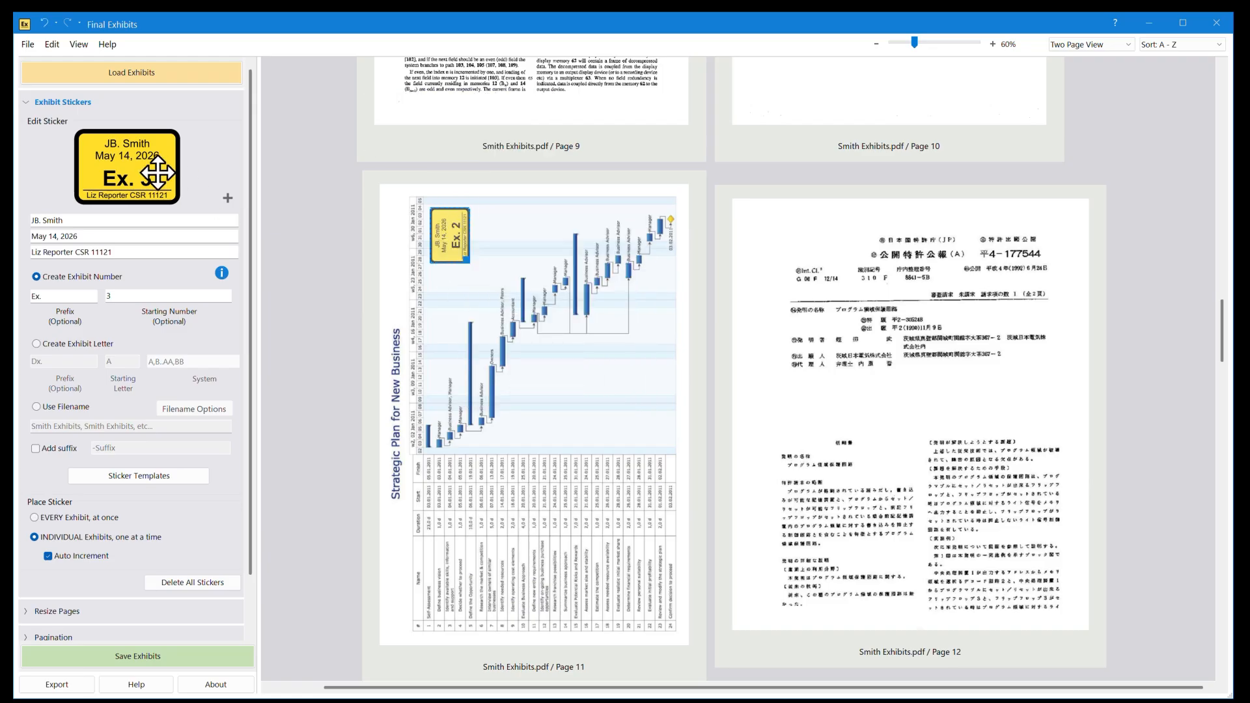
Step: Place the Ex. 3 sticker in page 12's upper-left corner and the Ex. 4 sticker in page 13's lower-right corner
drag(156, 171, 742, 209)
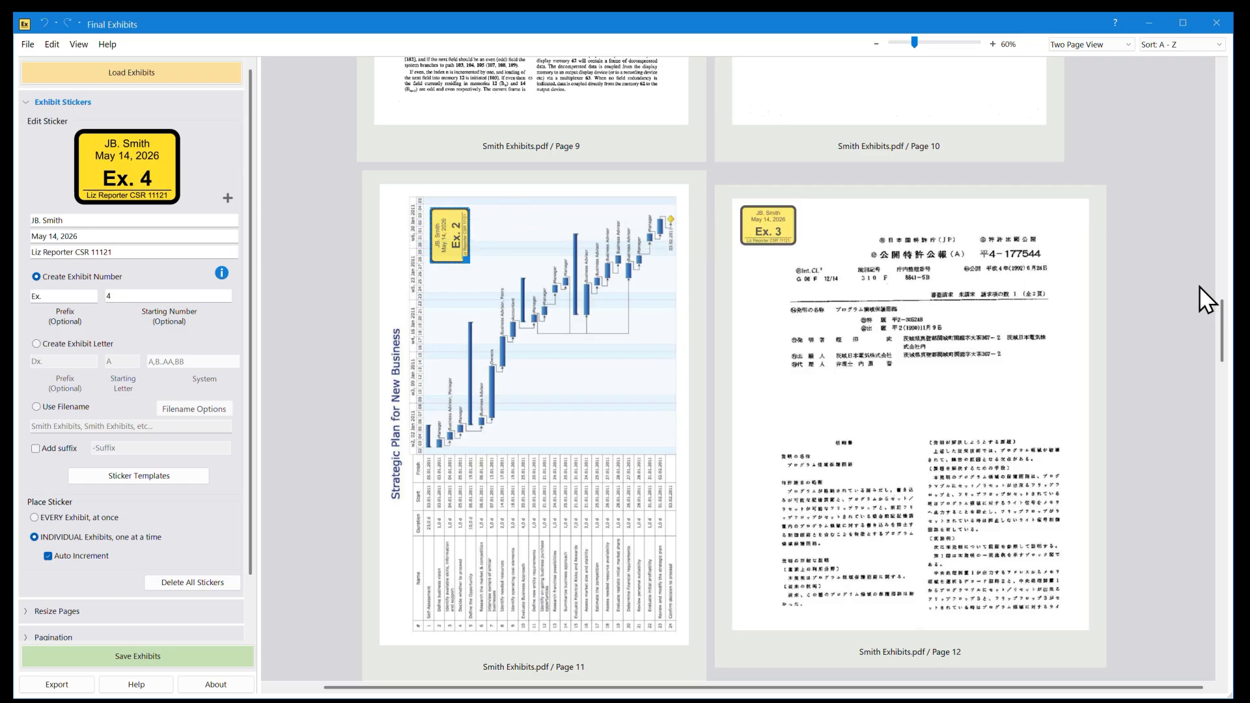
drag(1220, 310, 1225, 376)
drag(118, 189, 624, 598)
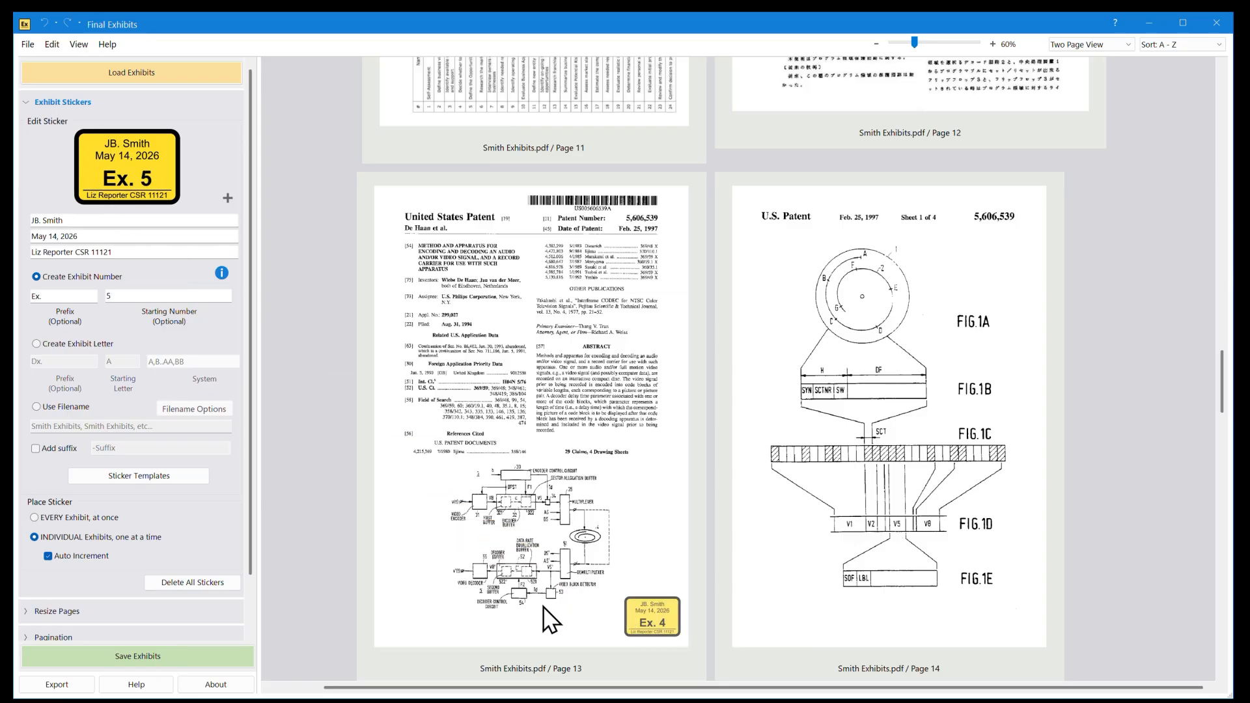
Step: Save the exhibits to the case's Output subfolder, split into separate PDFs at the stamped locations, and open that folder
click(224, 654)
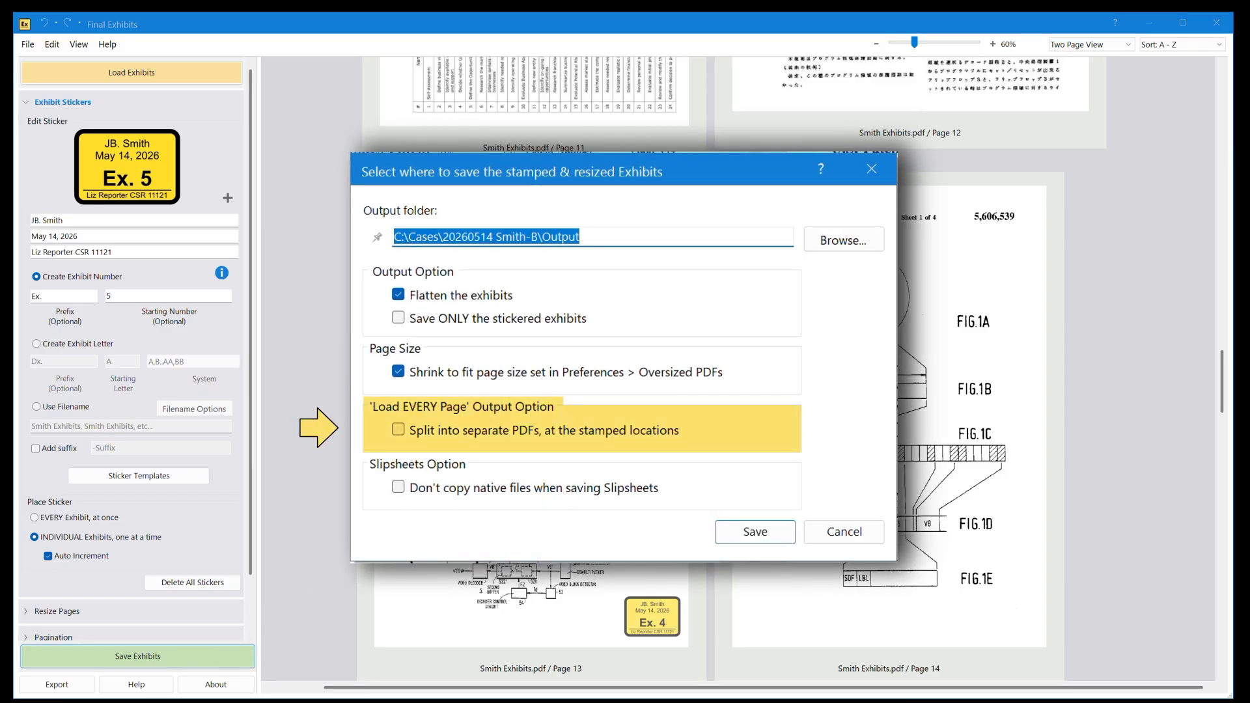
click(397, 430)
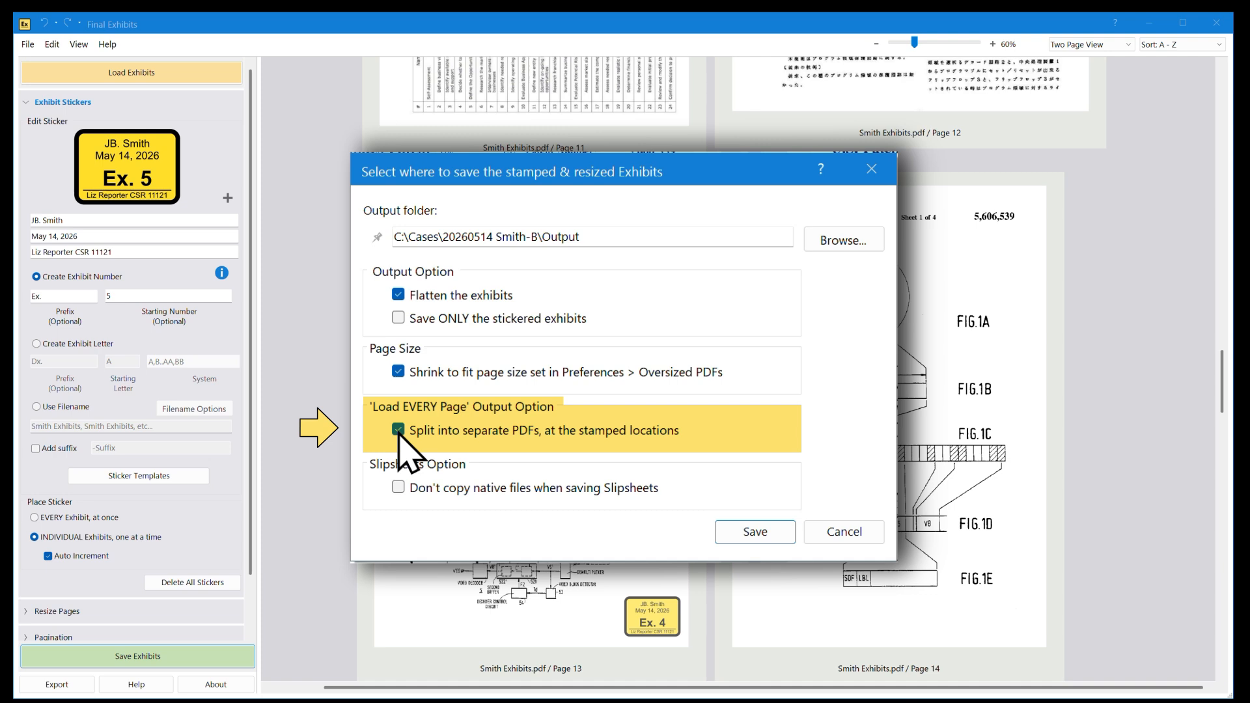
click(719, 537)
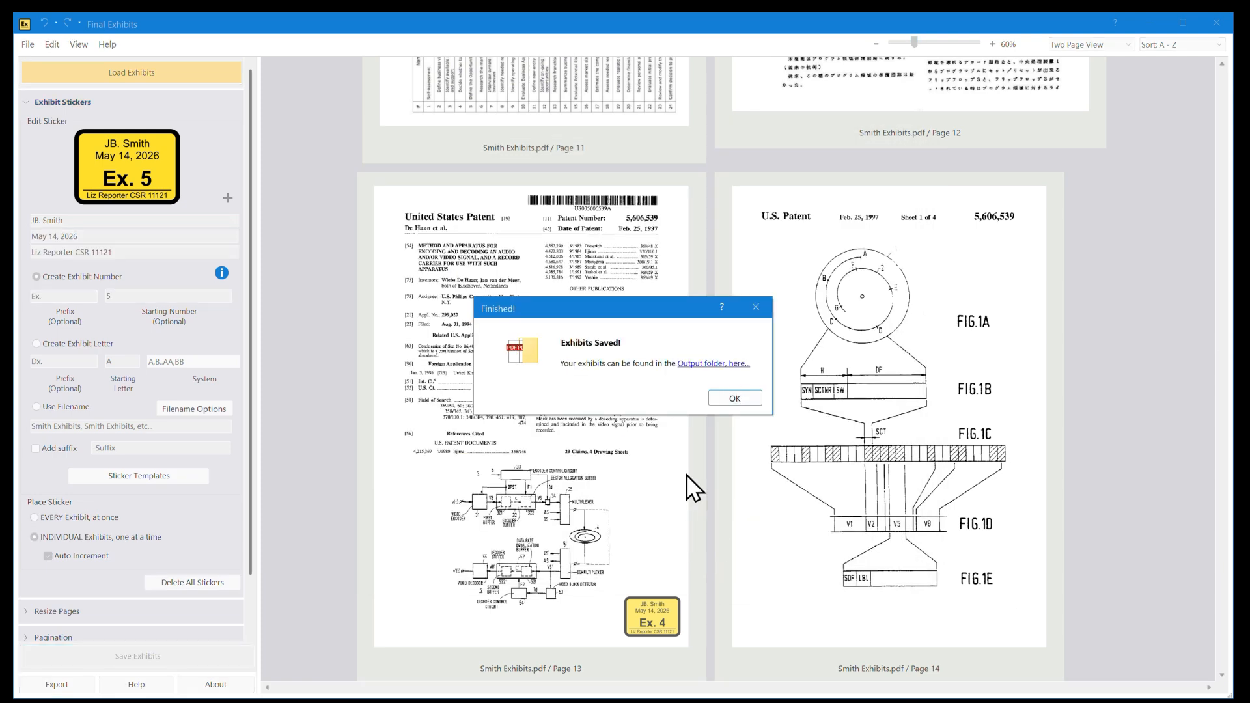
click(725, 398)
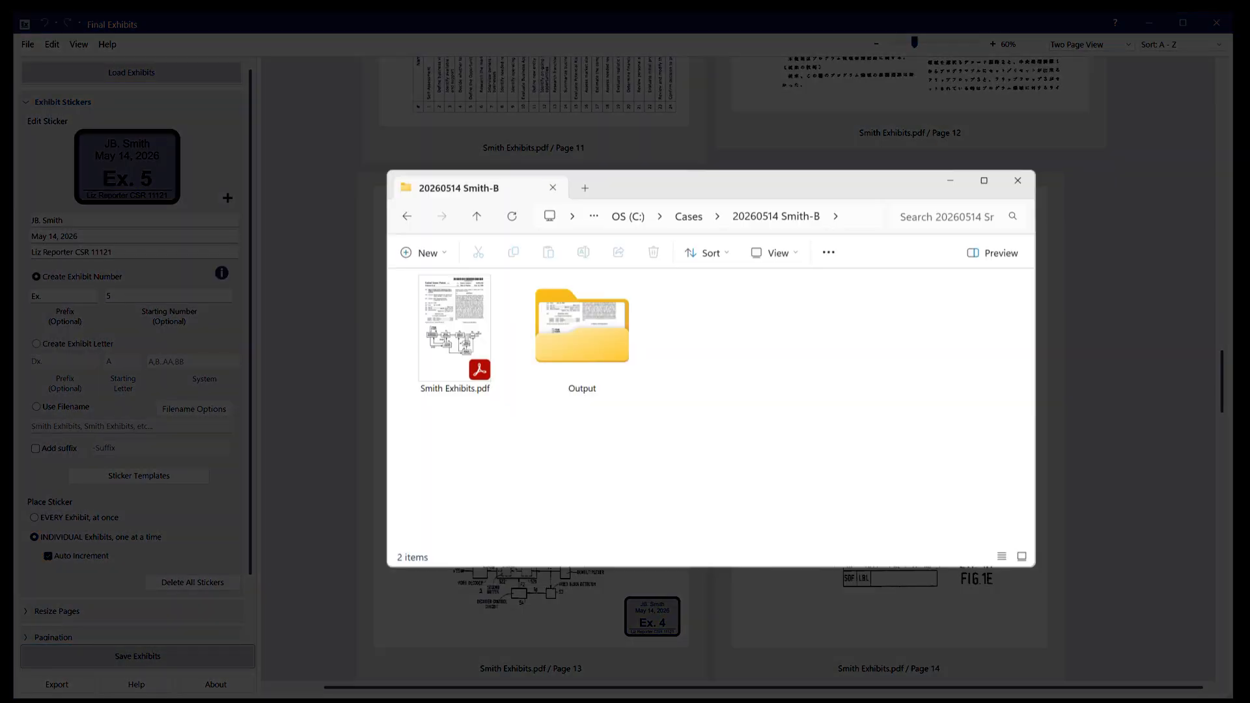
double_click(594, 349)
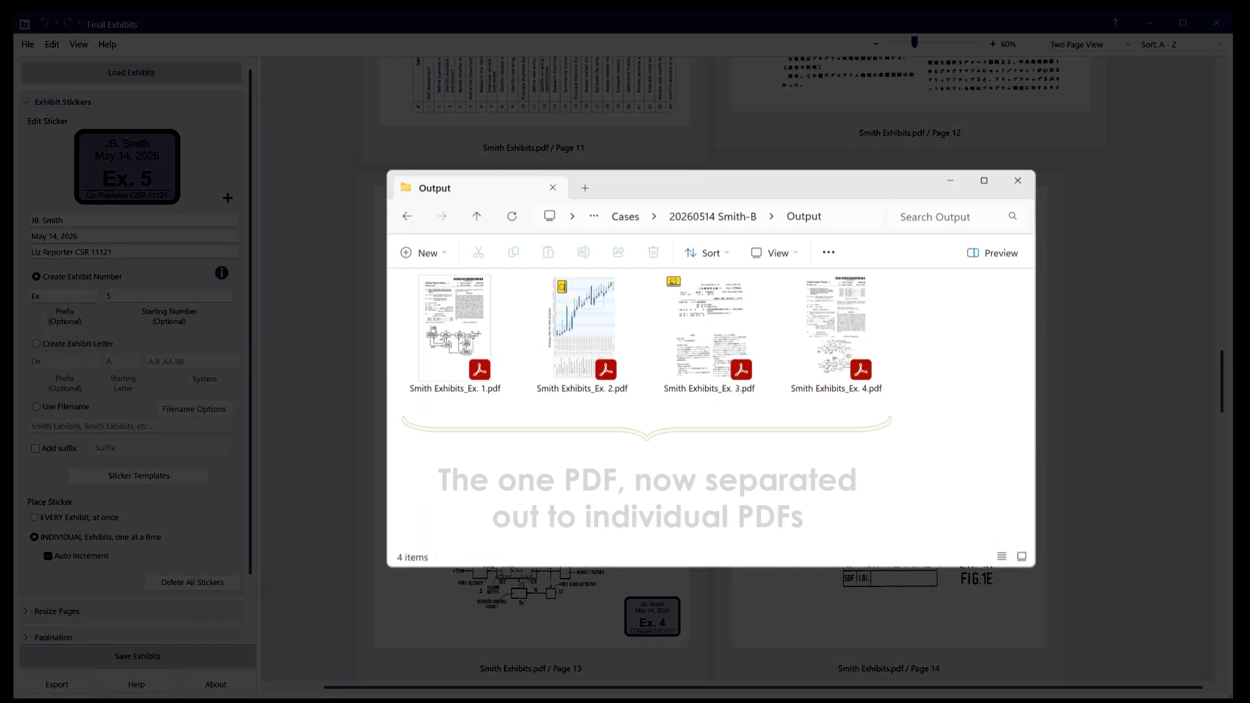